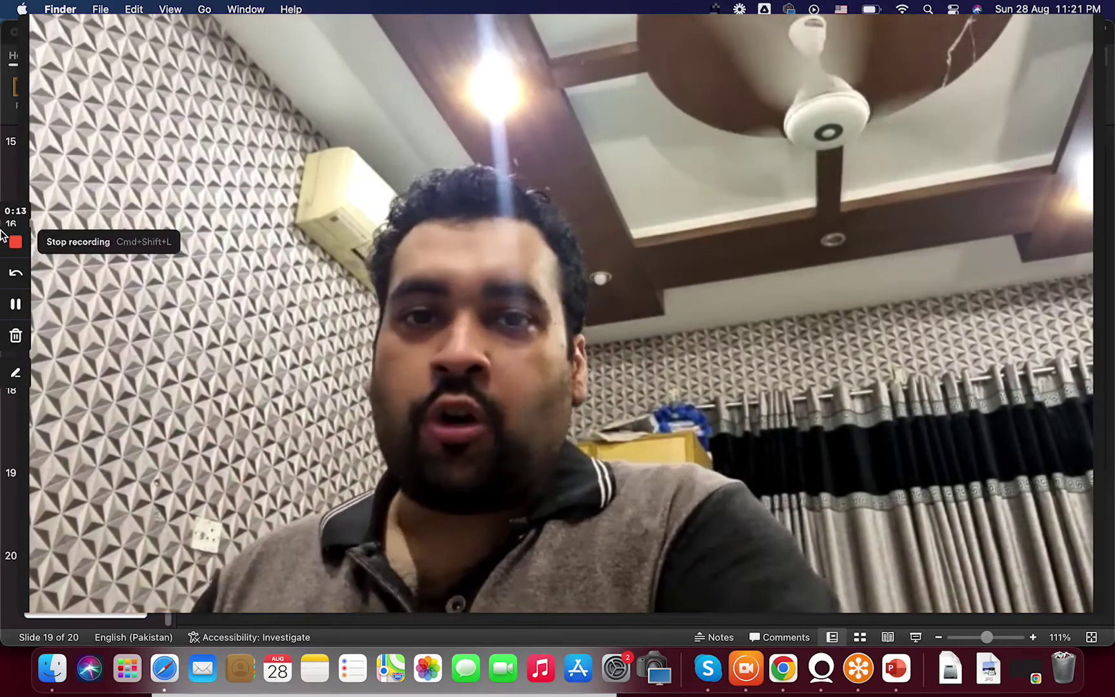
Search 'google ads mcc' in Chrome and sign in to Google Ads with the manager account
click(16, 304)
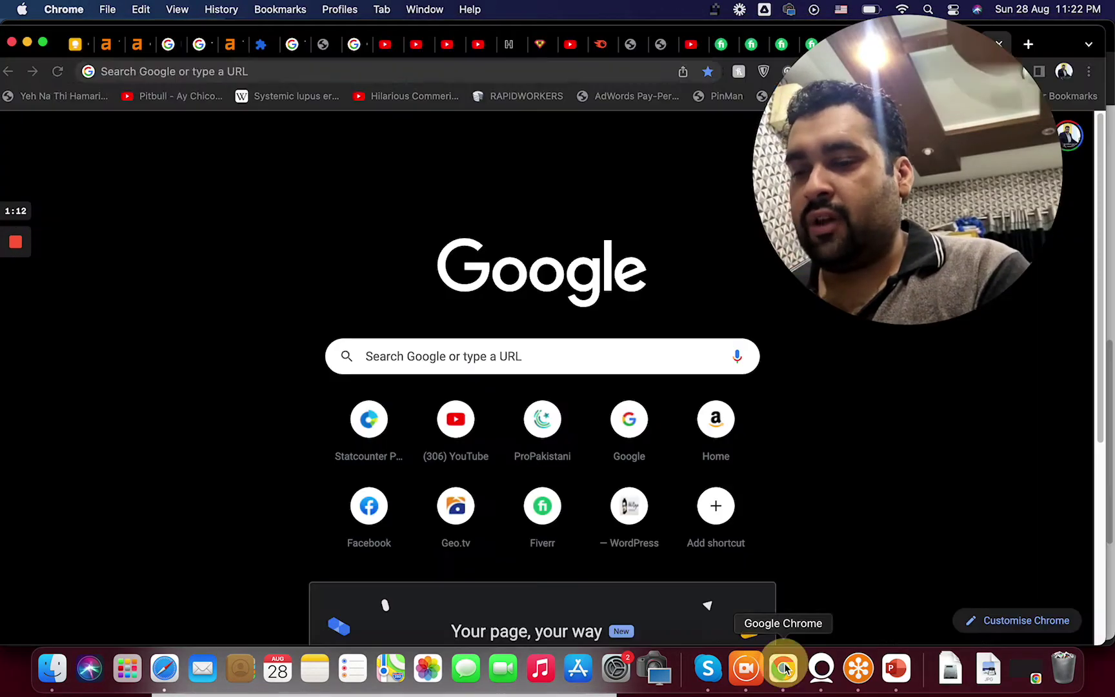
text(google ads mcc)
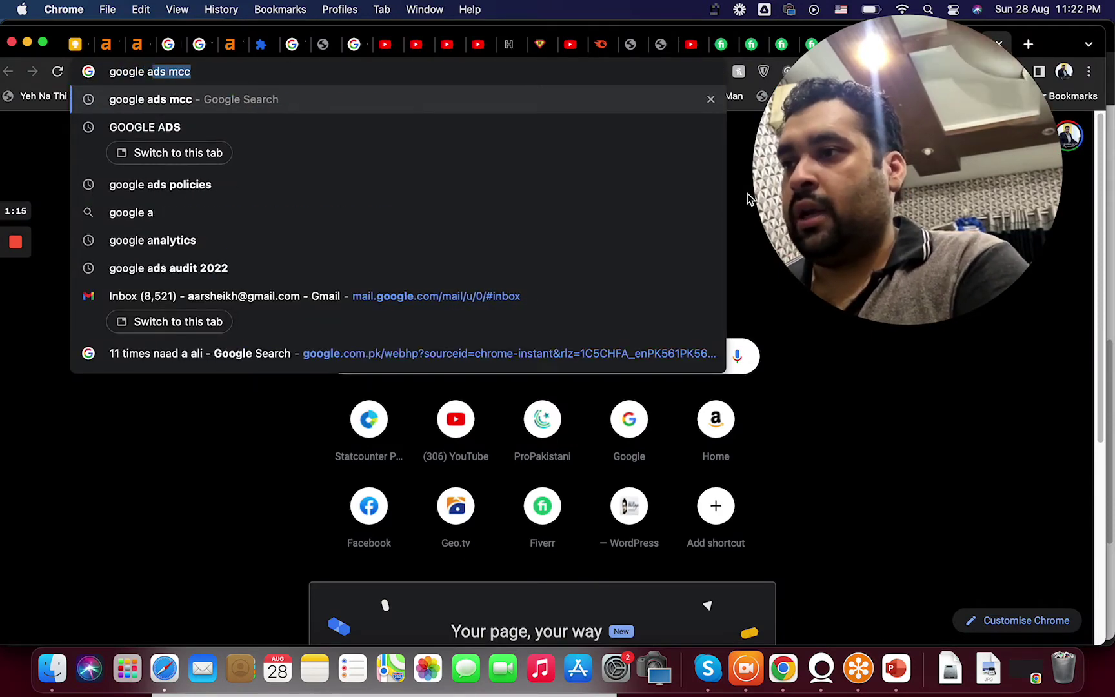
key(Return)
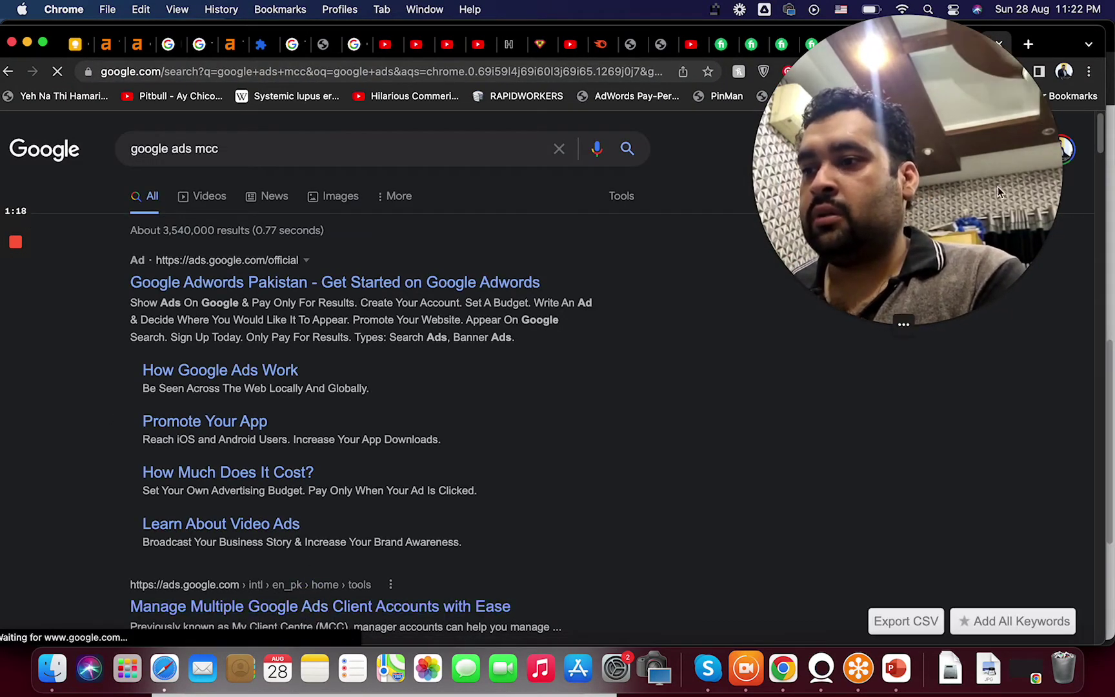
drag(966, 175, 817, 229)
click(1046, 141)
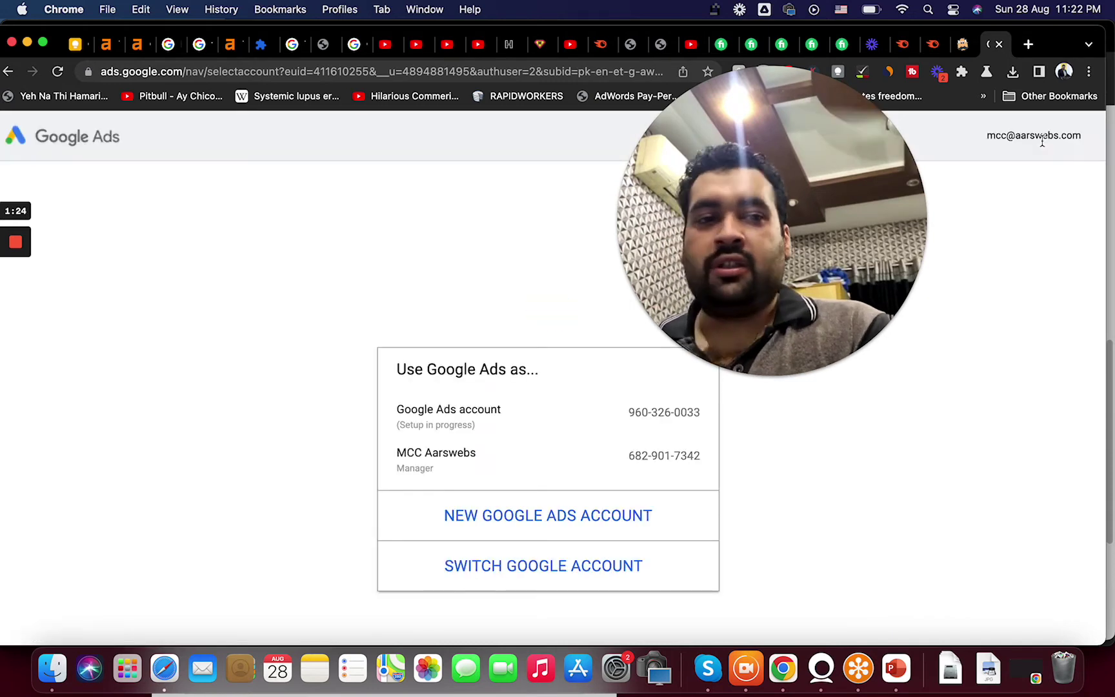
click(626, 474)
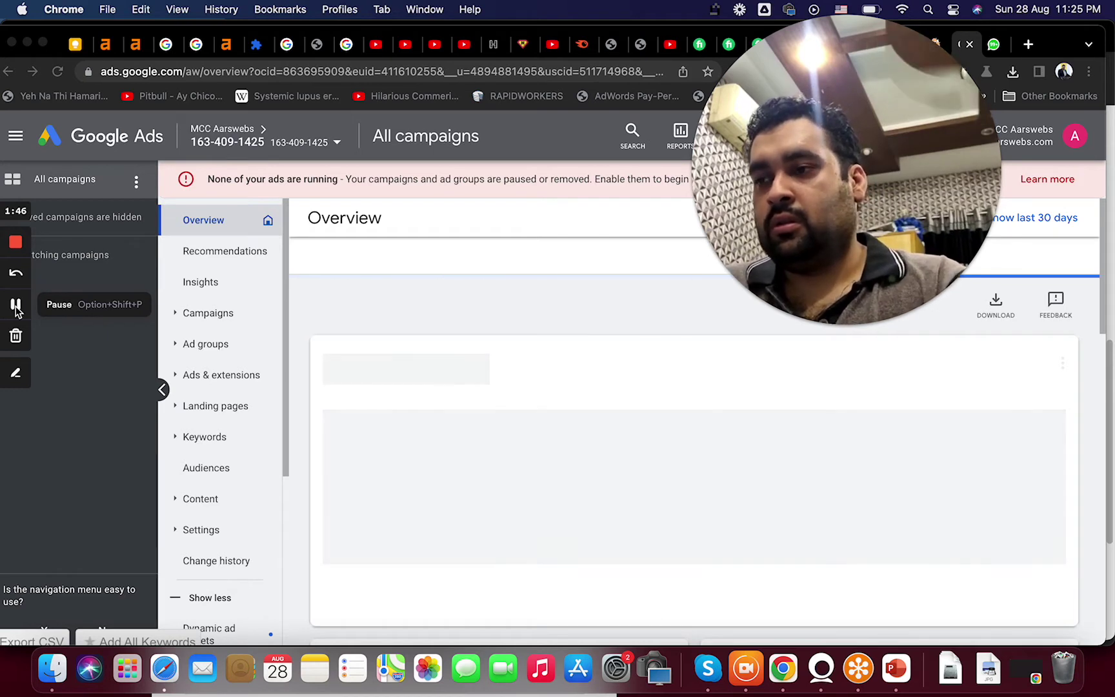
Open the manager account in a new tab and load the client's All campaigns overview
right_click(250, 129)
click(300, 136)
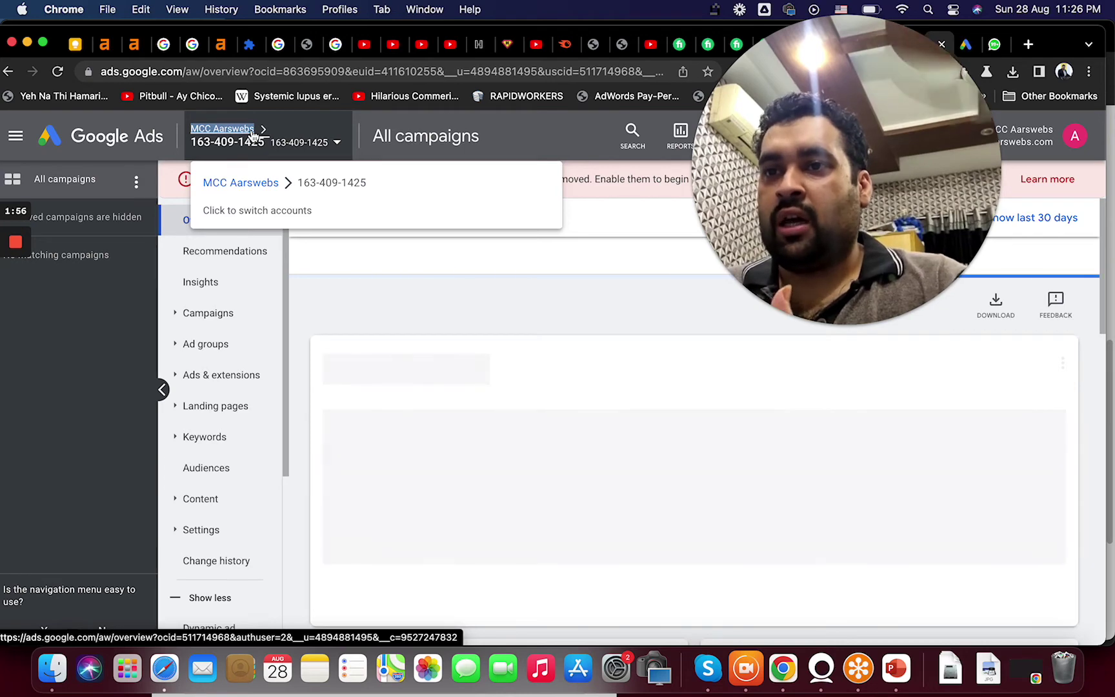
click(236, 119)
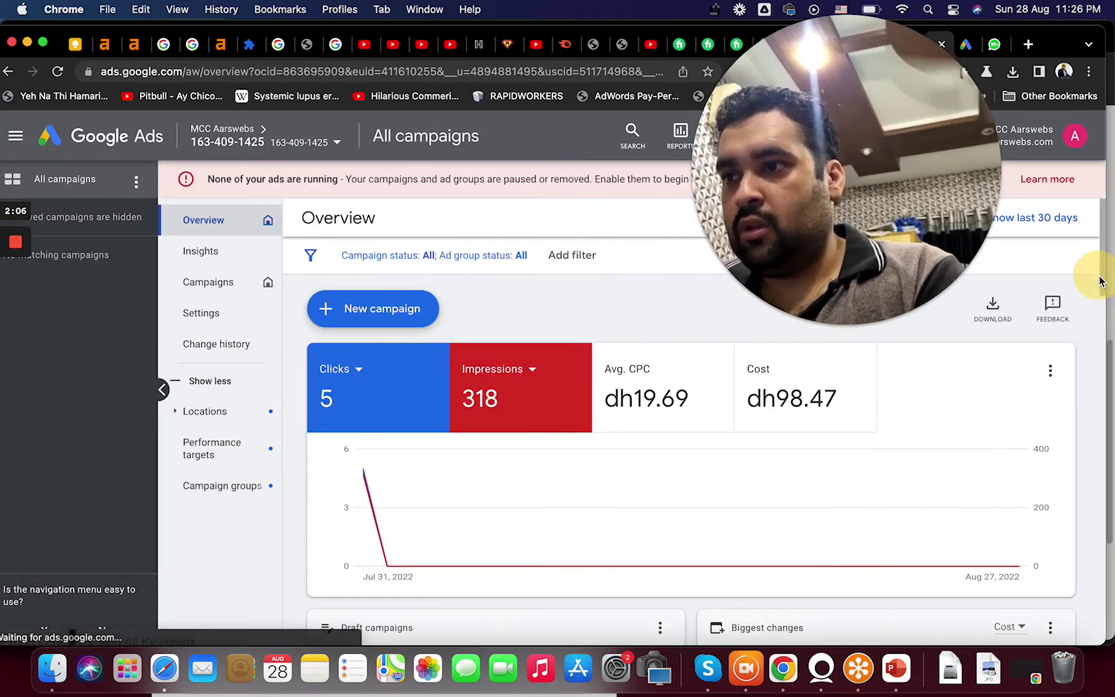
drag(834, 216, 1030, 460)
Go to Tools and Settings > Measurement > Conversions and start a new conversion action
click(760, 155)
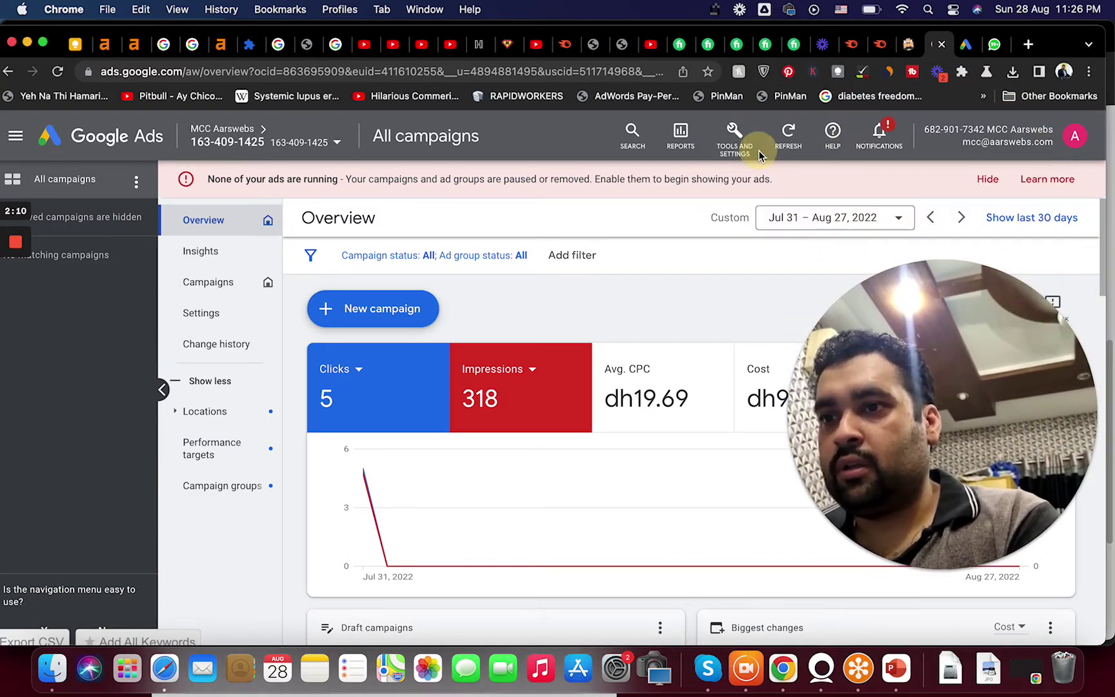
click(735, 151)
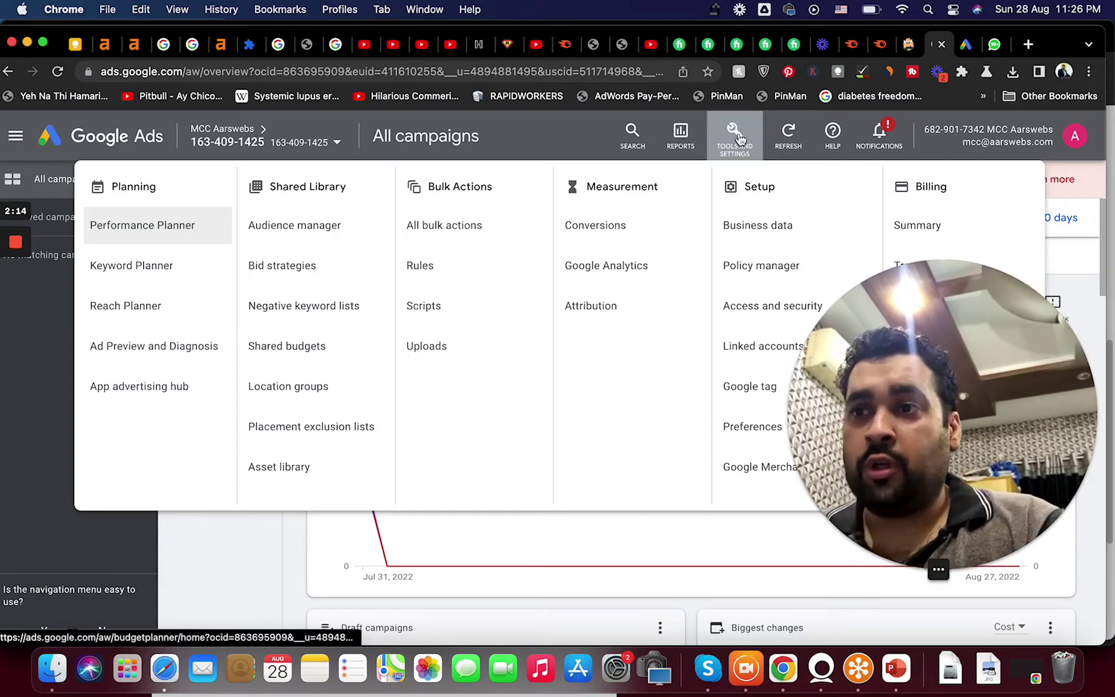
click(597, 230)
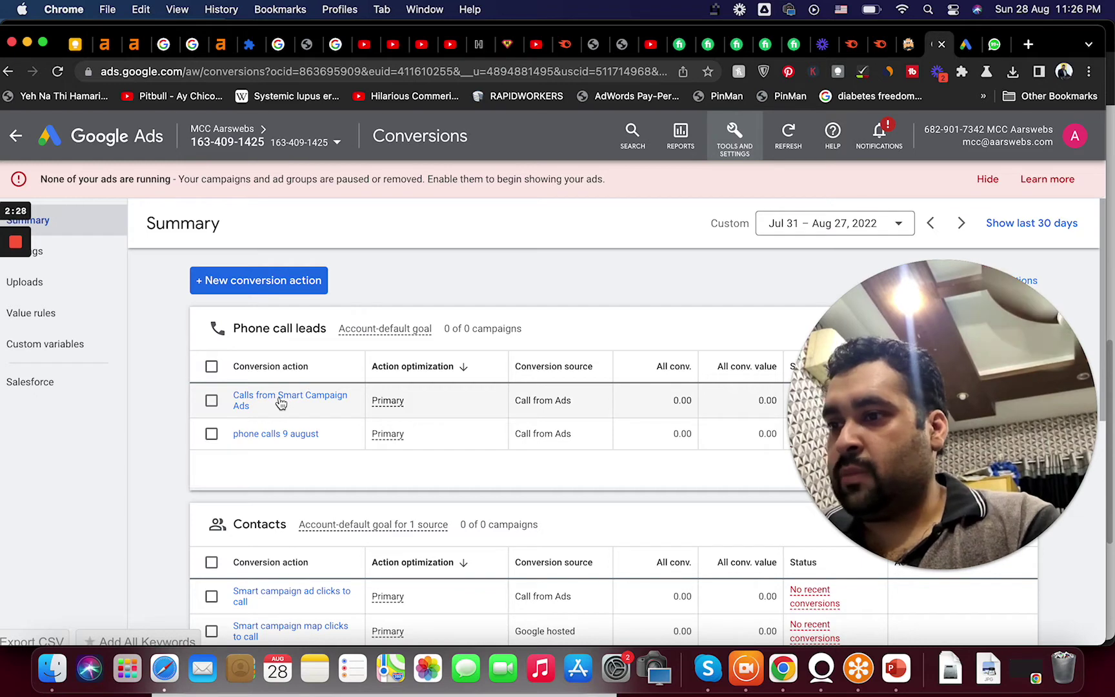
click(269, 287)
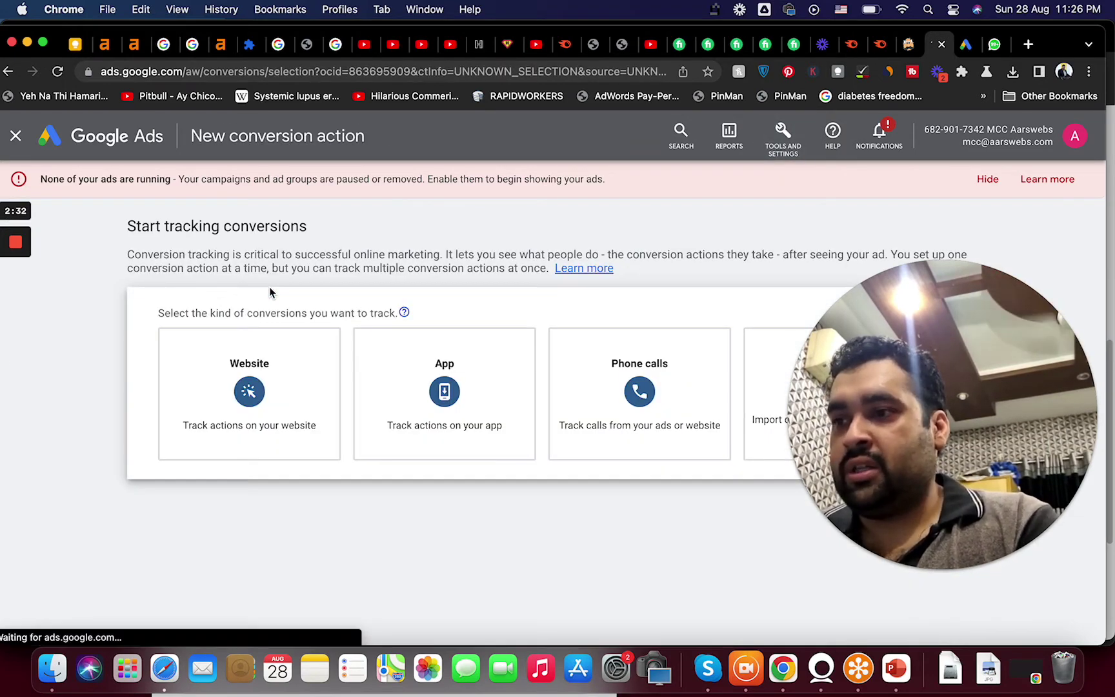
Review the Website, App, Phone calls and Import options on the Start tracking conversions page
drag(964, 419, 998, 131)
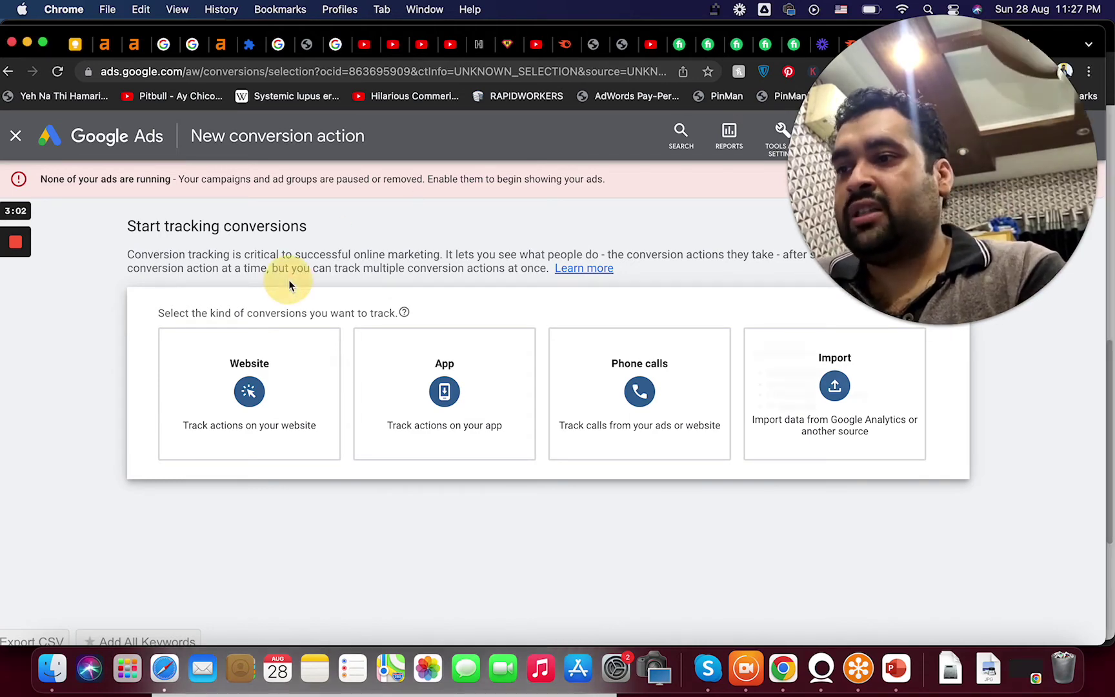
mouse_move(267, 351)
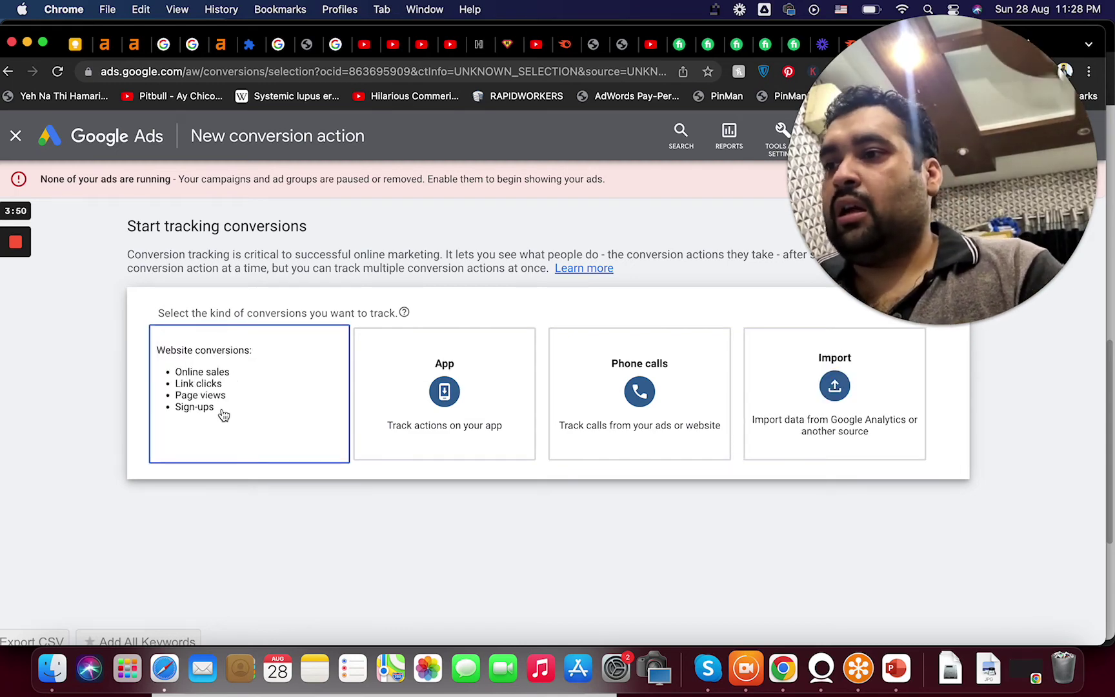
Change the conversion type from Phone calls to Website
click(656, 442)
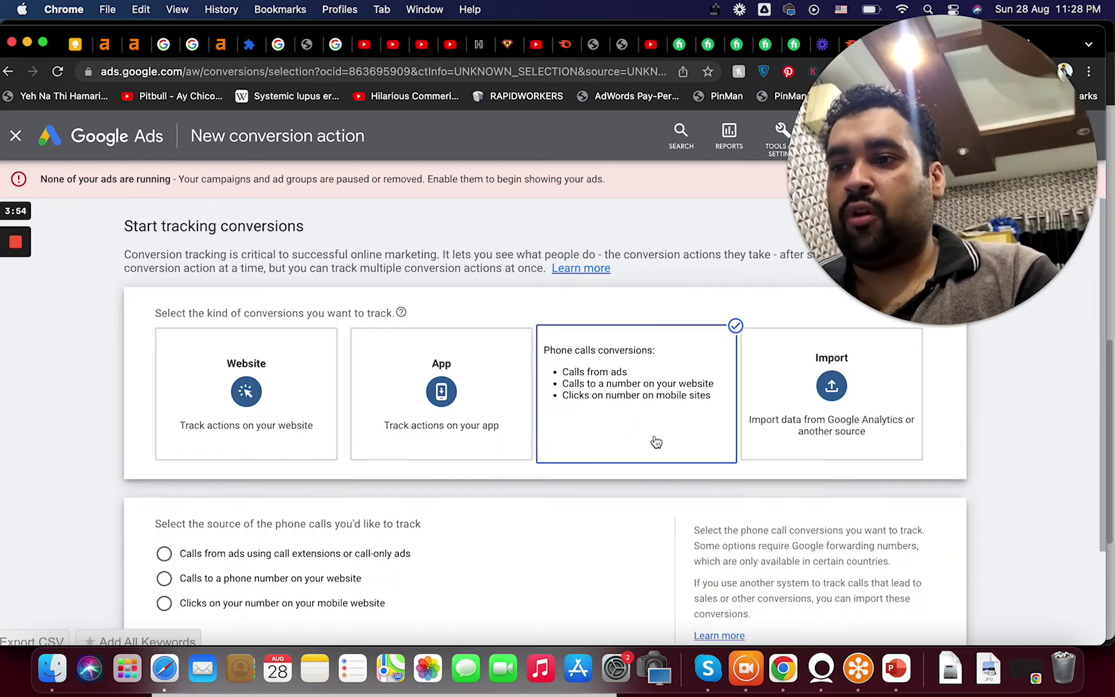
scroll(1102, 409, down, 3)
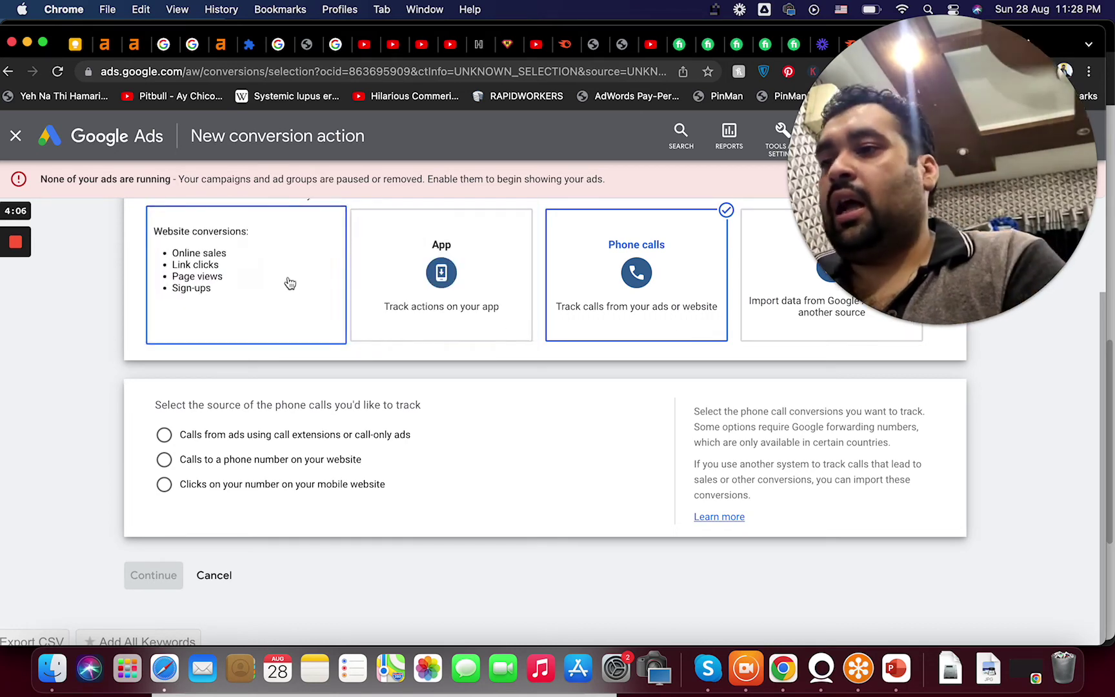
click(278, 281)
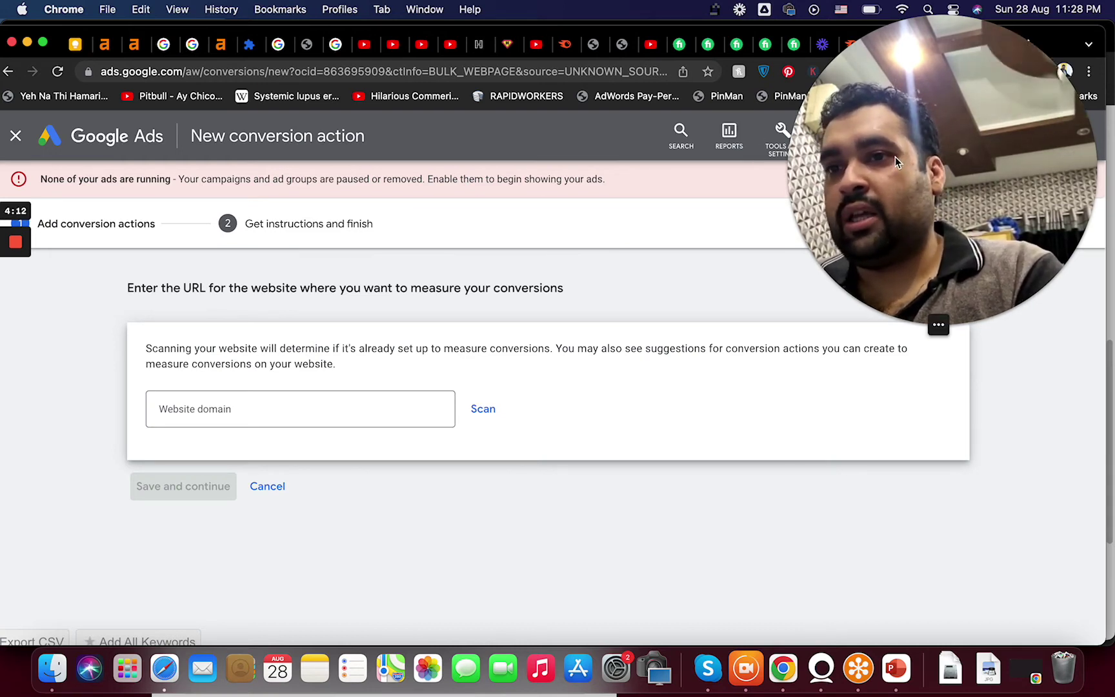
drag(894, 157, 903, 342)
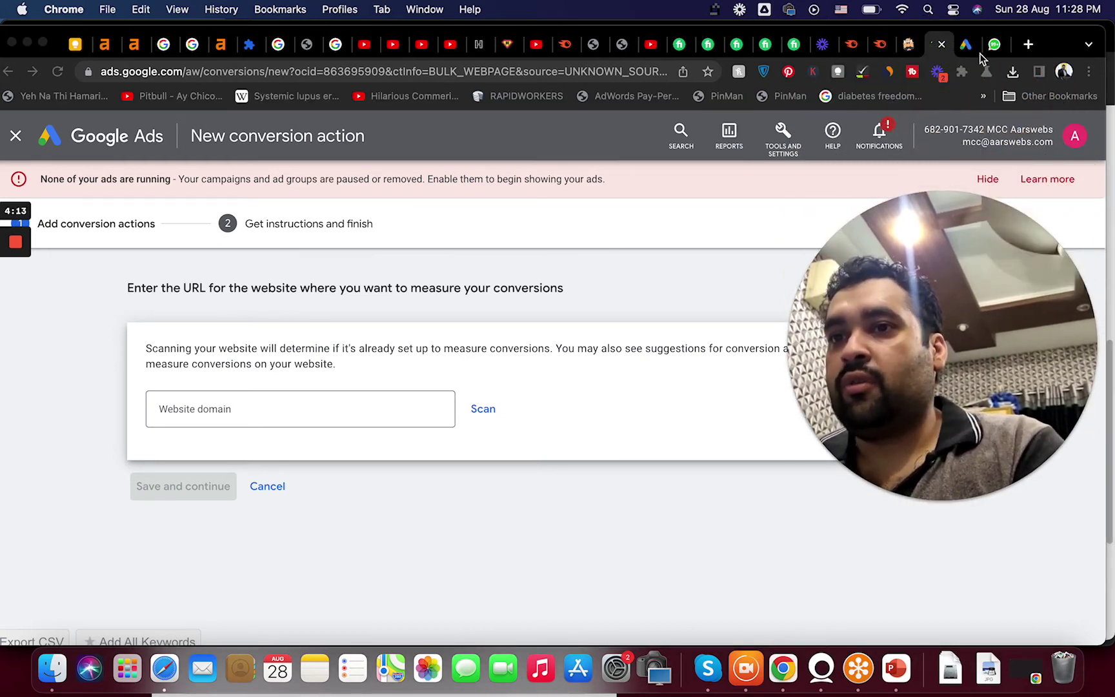
Open royalcurtains.ae in a new tab, past the security warning, and copy its full address
click(1028, 44)
text(royal)
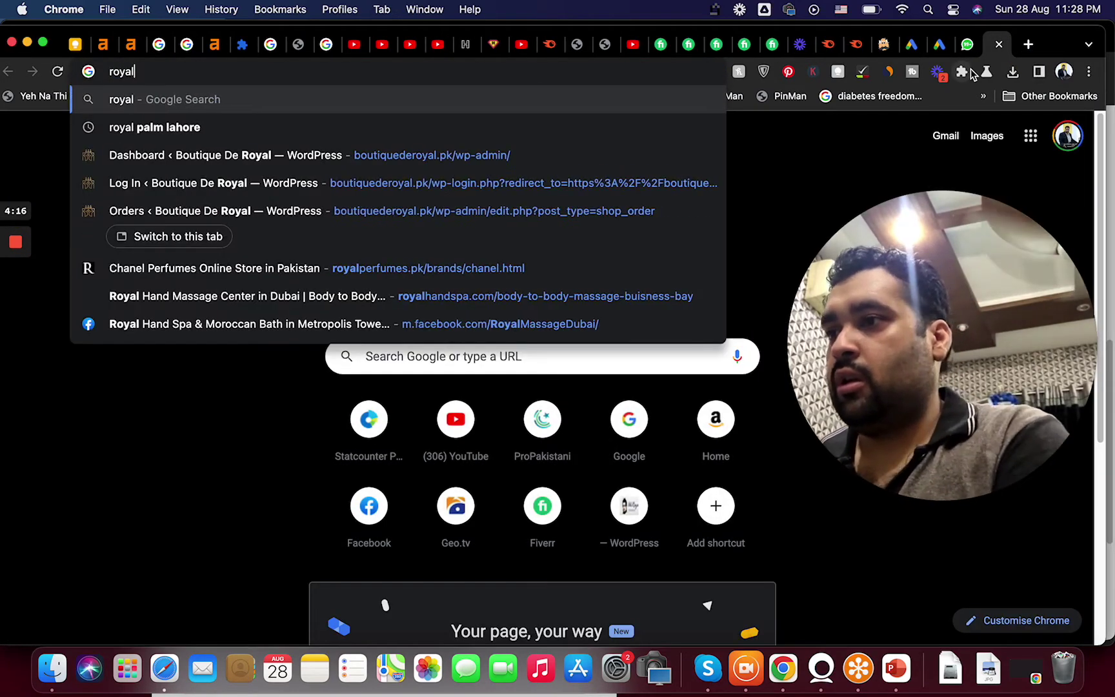
text(curtains.ae)
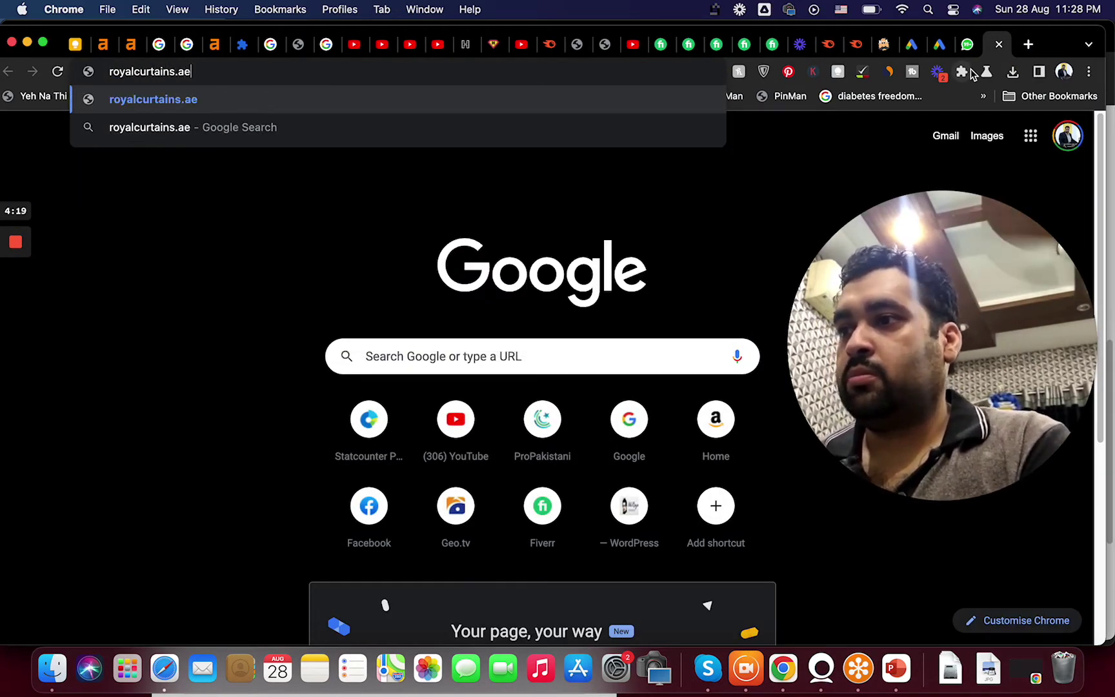
key(Return)
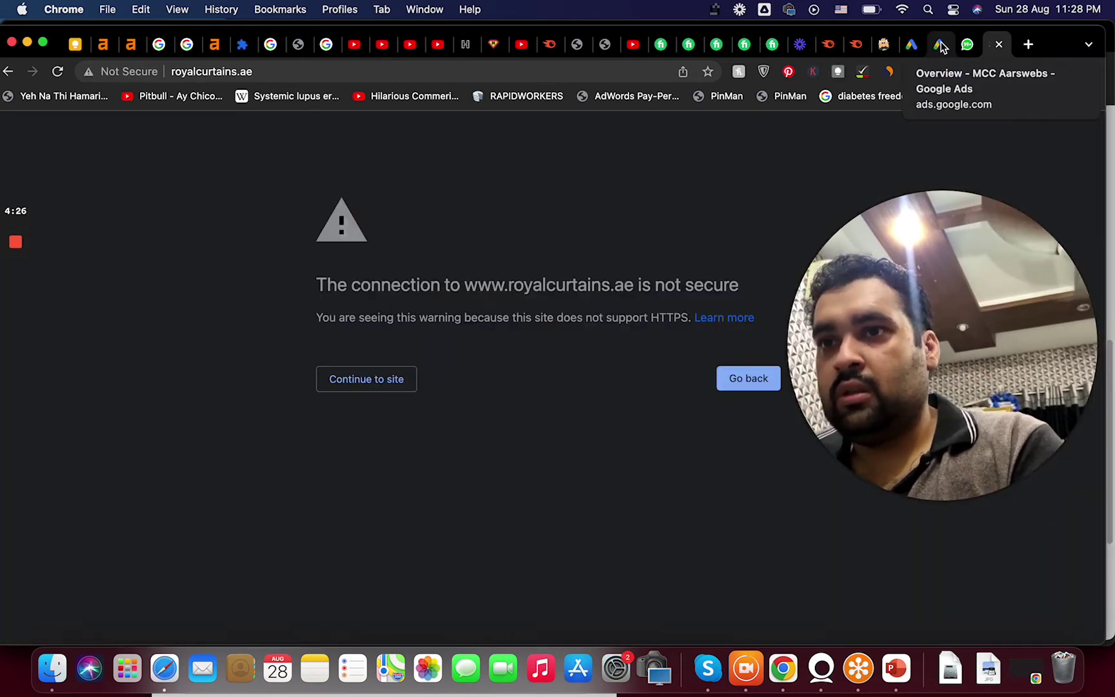
click(342, 383)
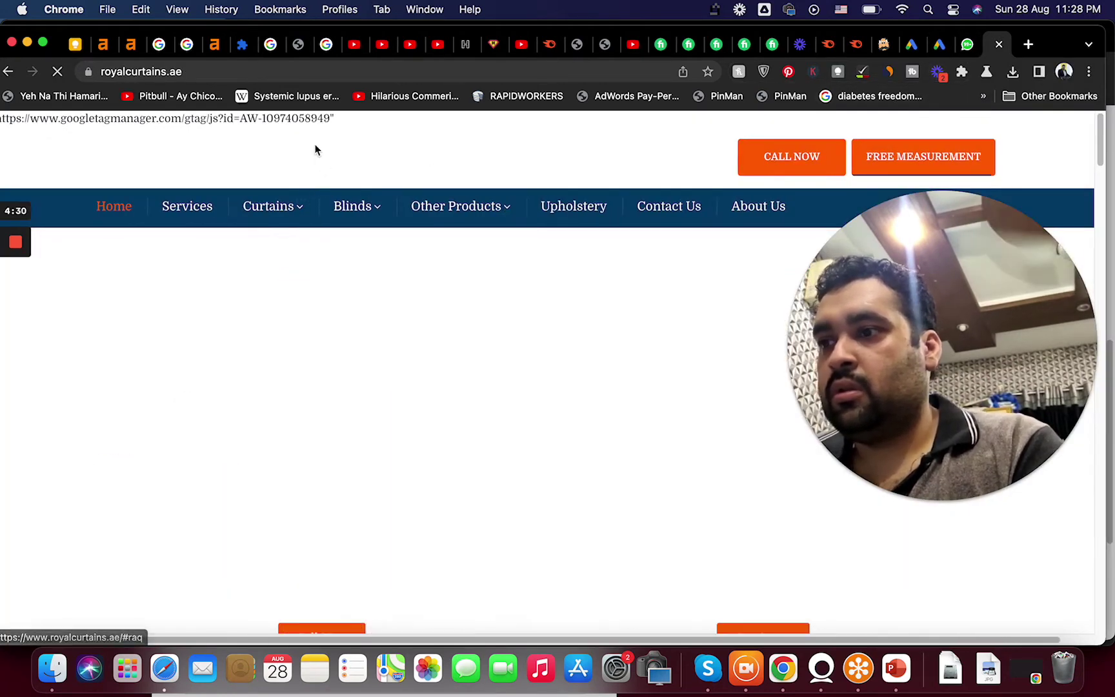
click(319, 73)
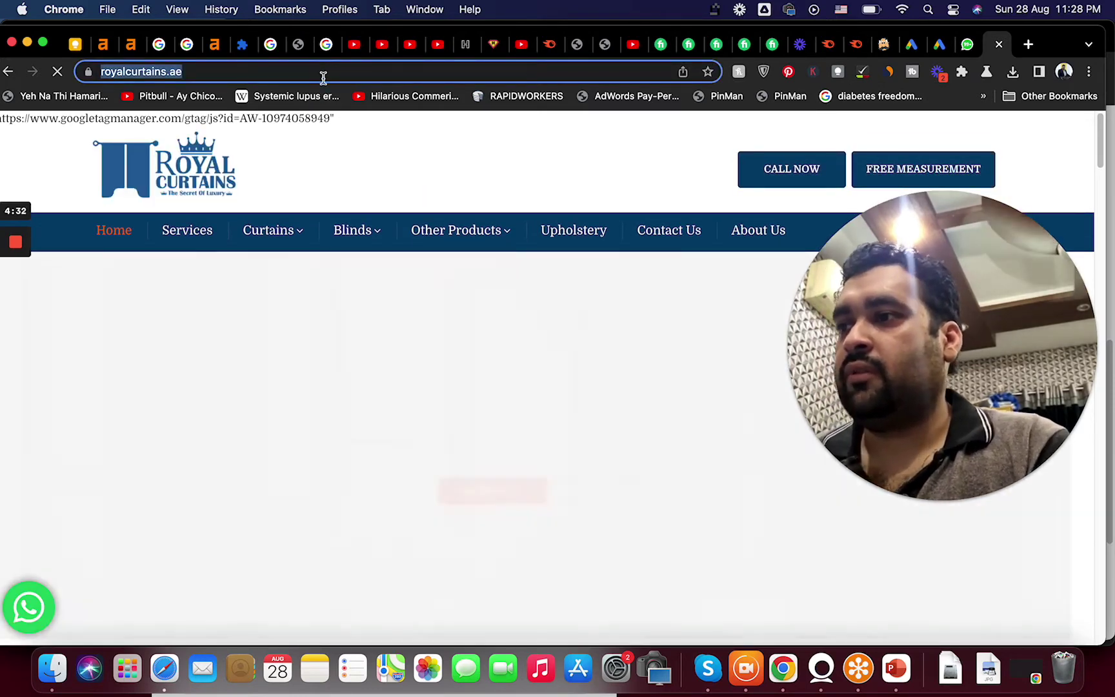
key(Left)
triple_click(323, 73)
key(super+c)
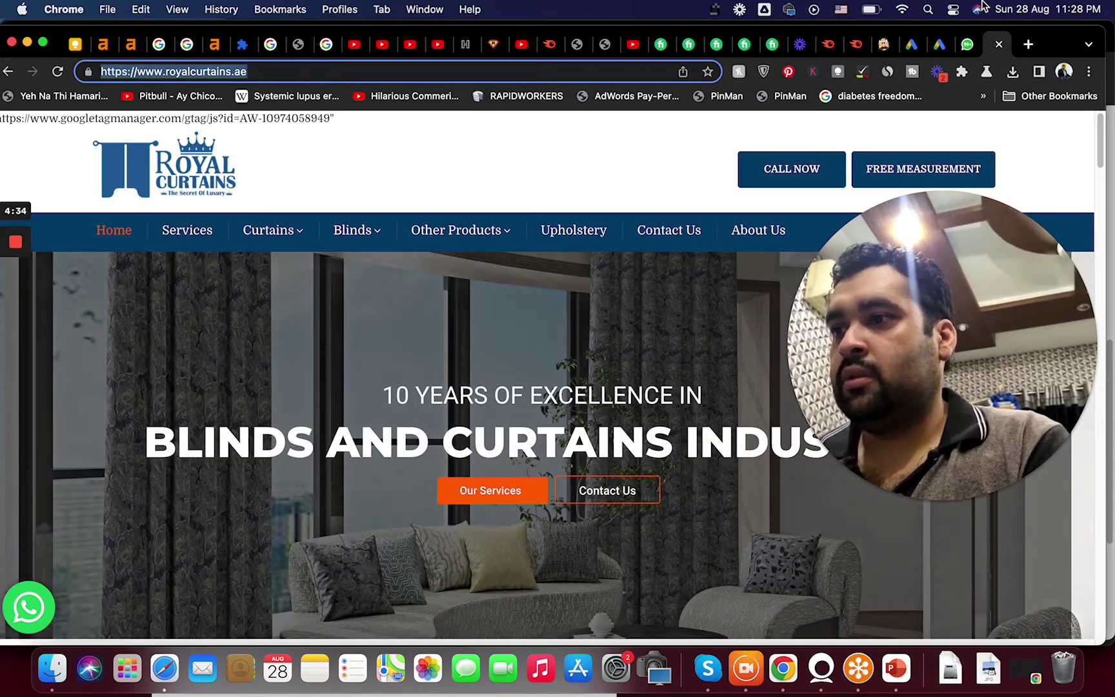
click(937, 45)
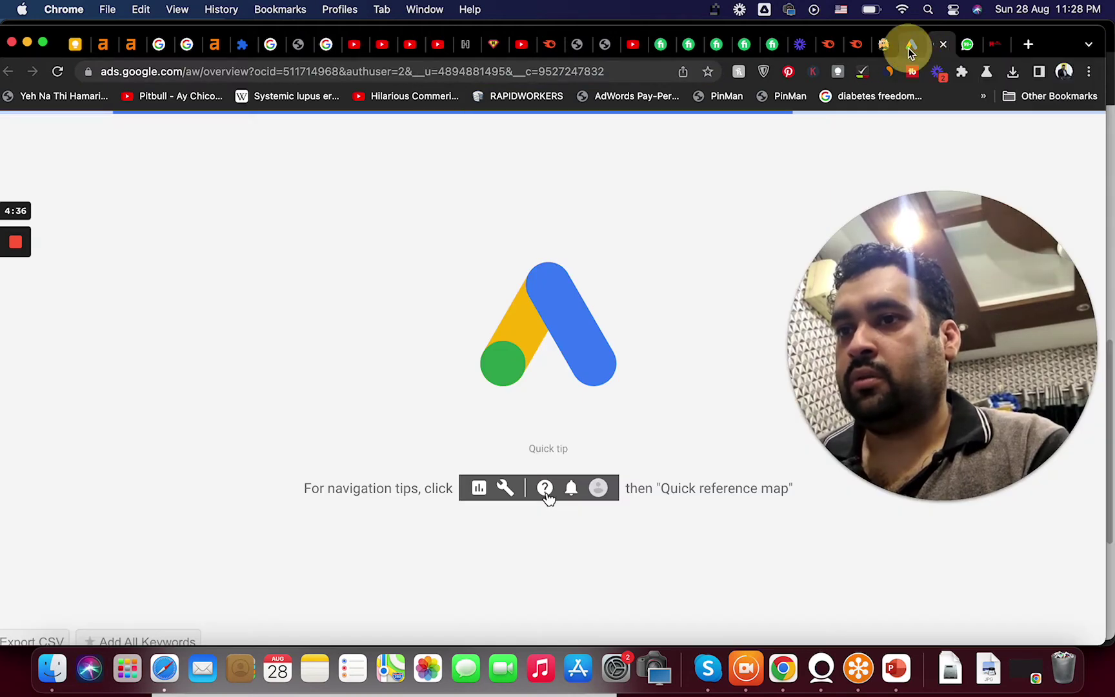
Paste the royalcurtains.ae address into Website domain and scan the site
click(339, 417)
key(super+v)
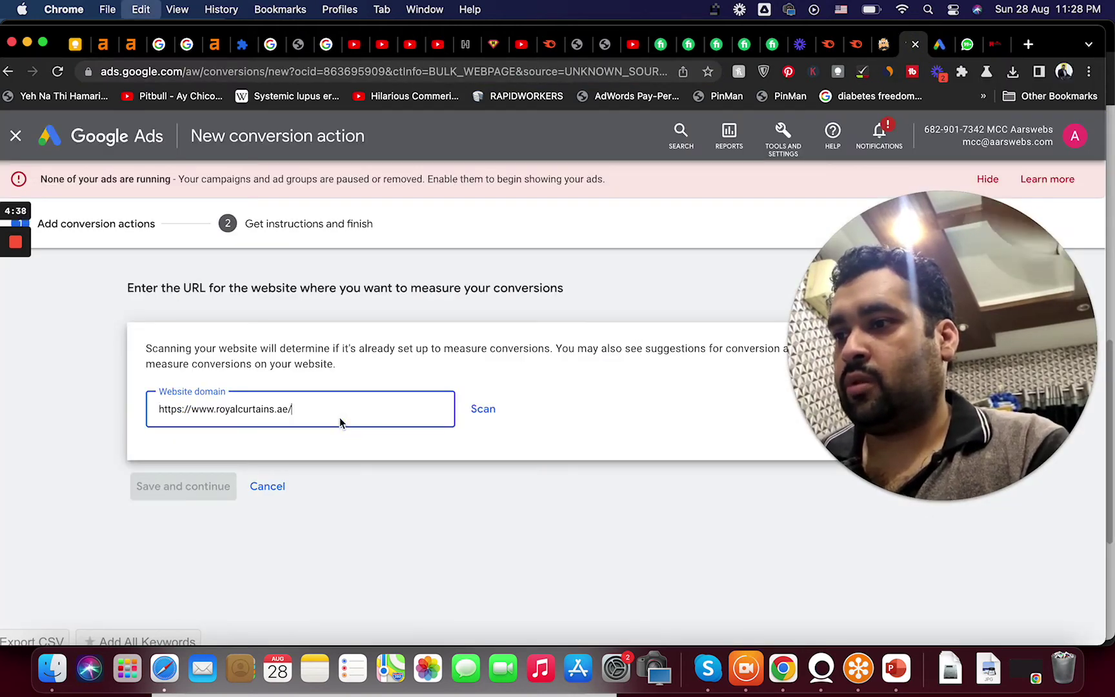
click(475, 421)
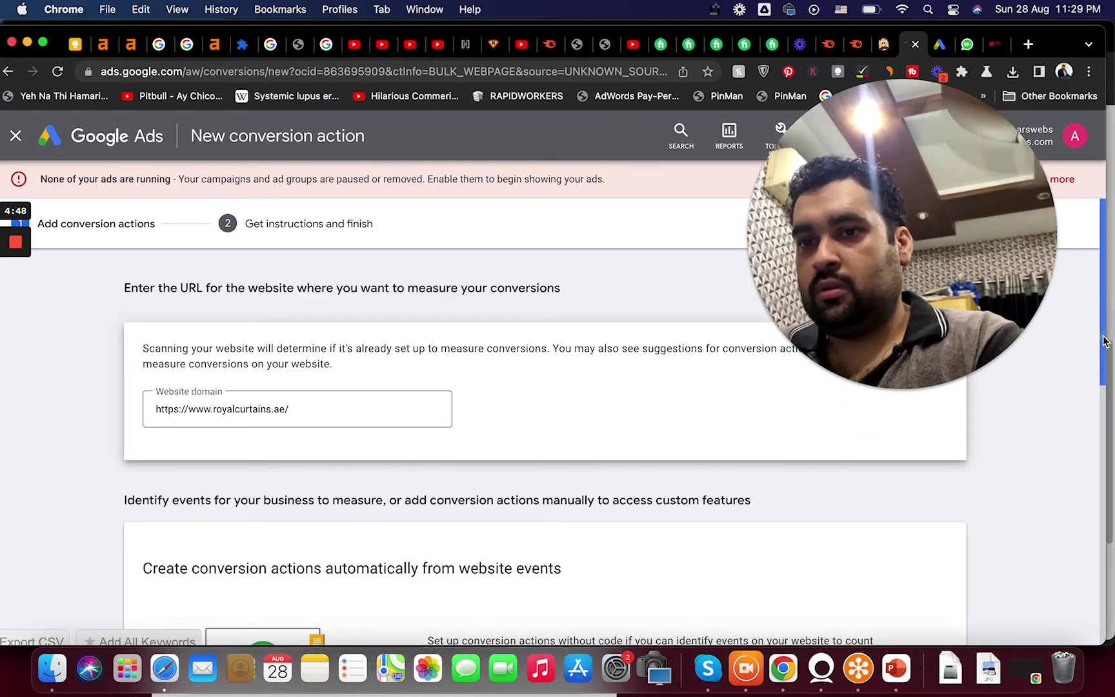
drag(1104, 336, 1089, 455)
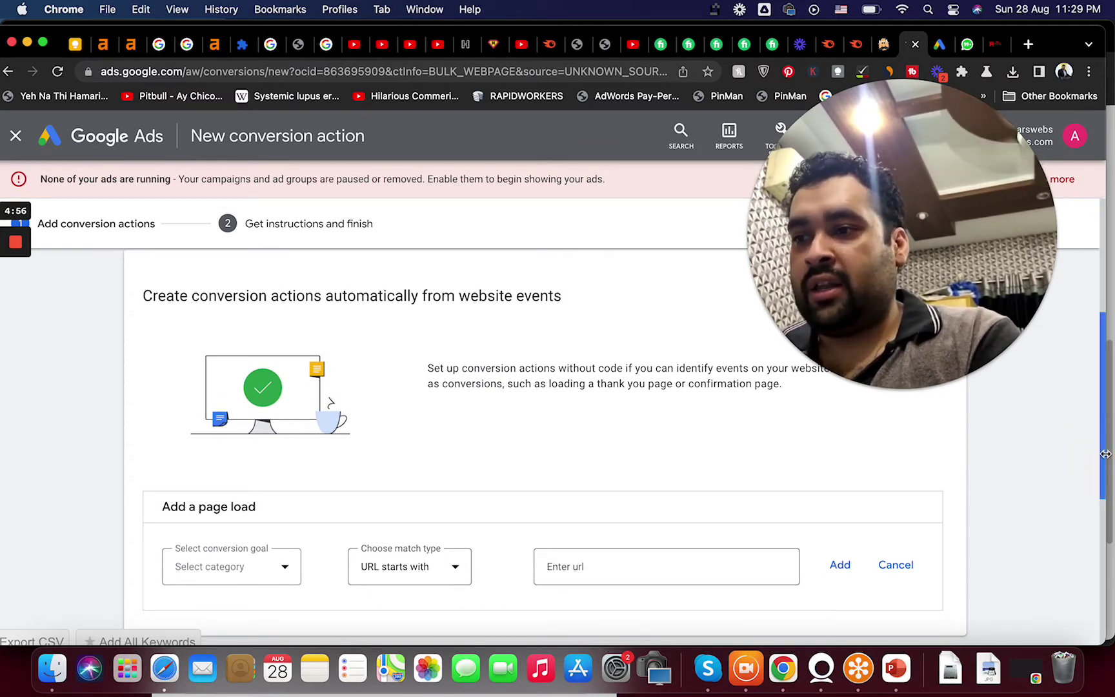
drag(1106, 456, 1105, 456)
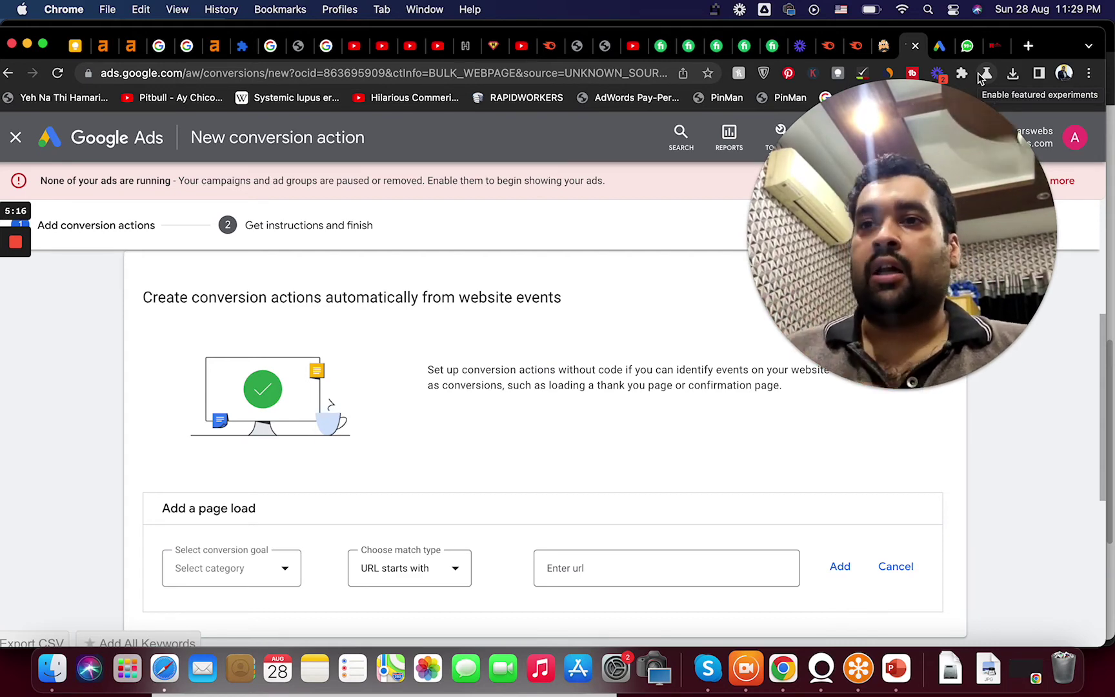
Load the royalcurtains.ae/landing page in the site's tab
click(997, 47)
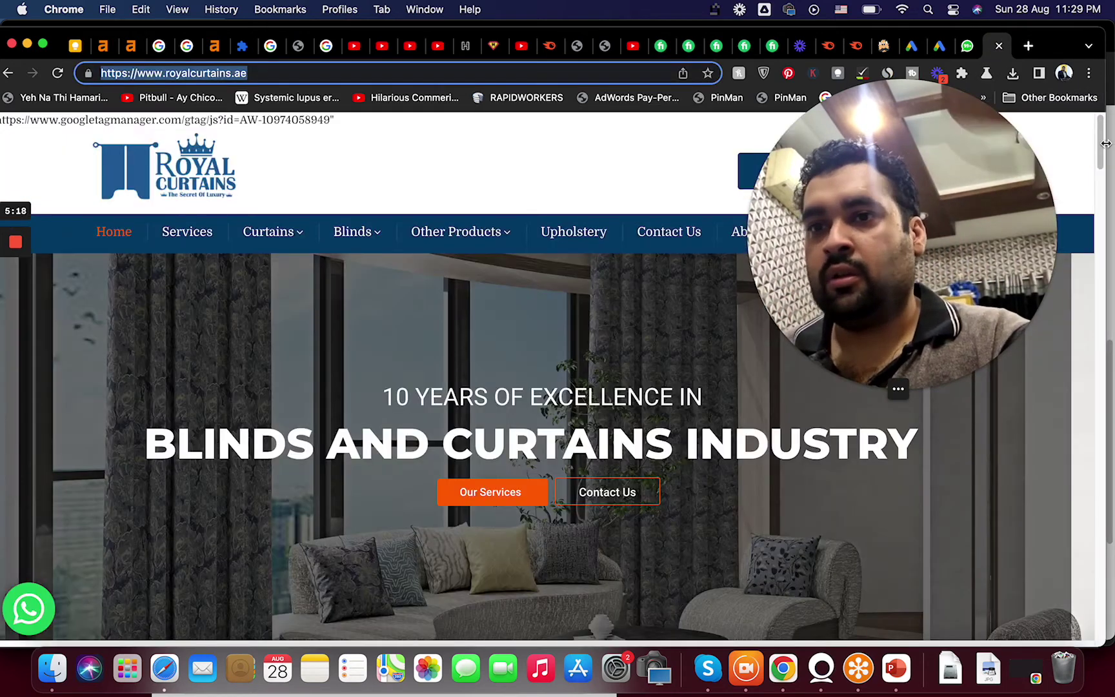
mouse_move(1104, 143)
mouse_down()
mouse_move(1099, 174)
mouse_move(1099, 147)
mouse_up()
click(406, 73)
key(Right)
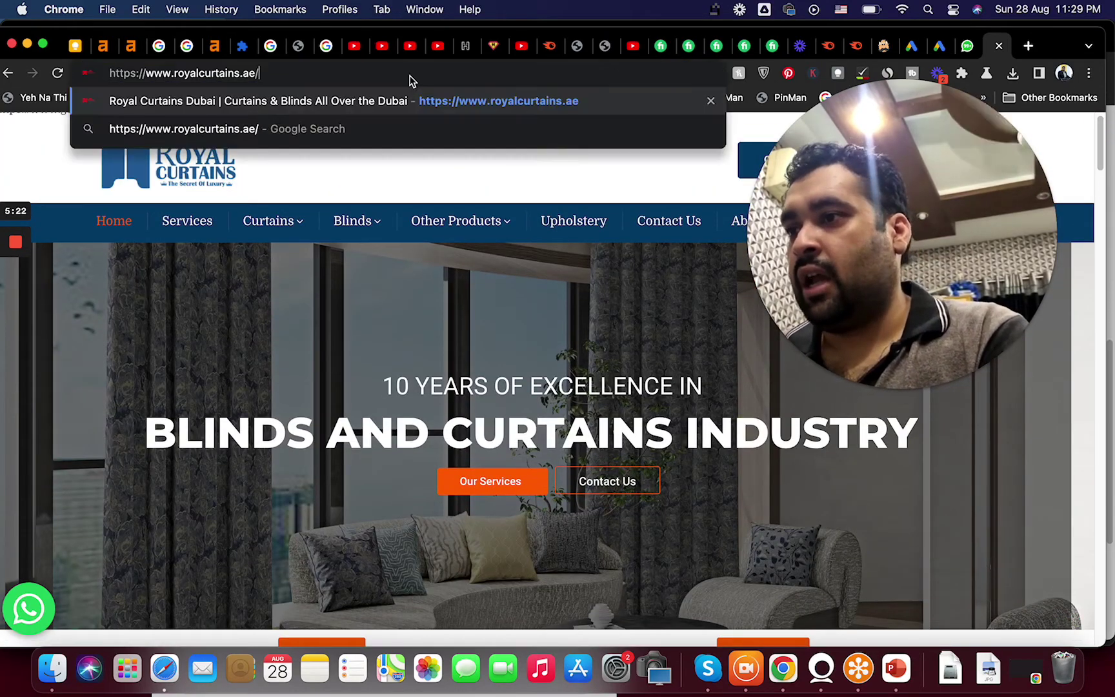
text(landing)
key(Return)
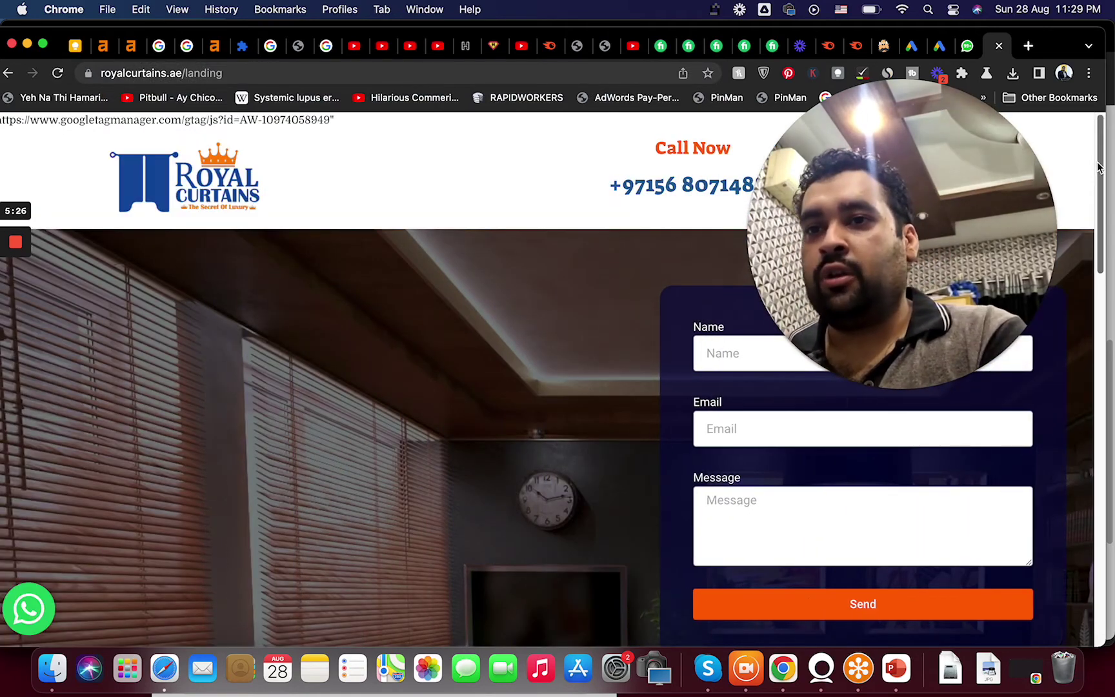
drag(1103, 163, 1079, 169)
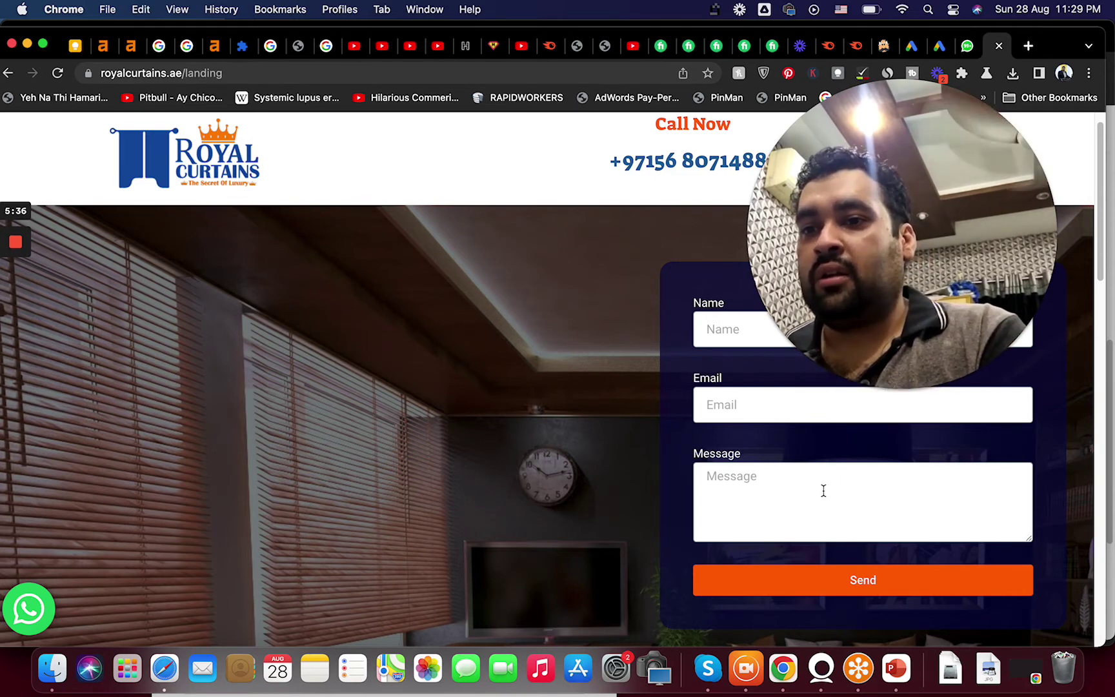
Send a test enquiry from the landing form using the saved name, e-mail and message 'aaa'
click(739, 330)
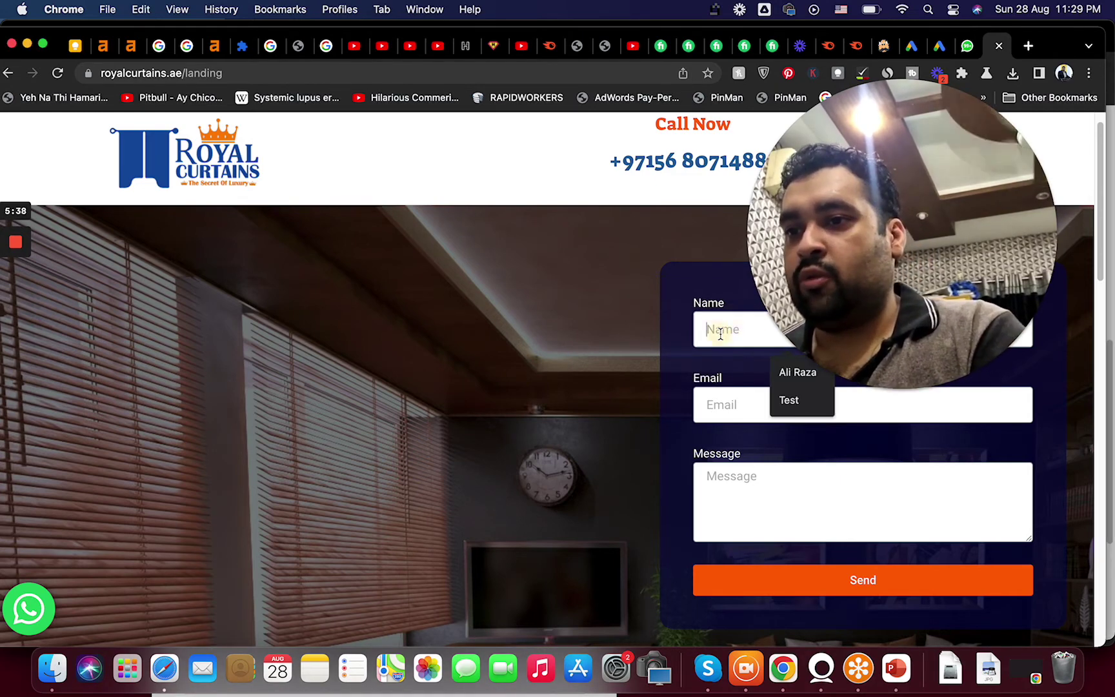
text(A)
key(Down)
key(Tab)
text(aa)
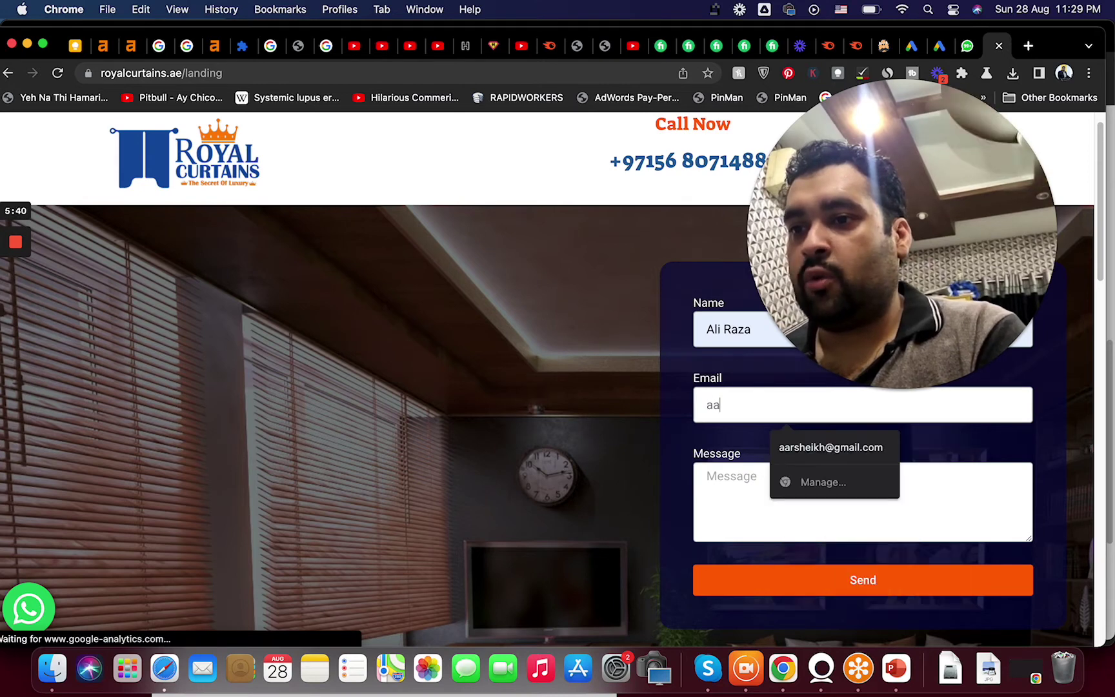
click(792, 446)
click(790, 491)
text(aaa)
click(805, 578)
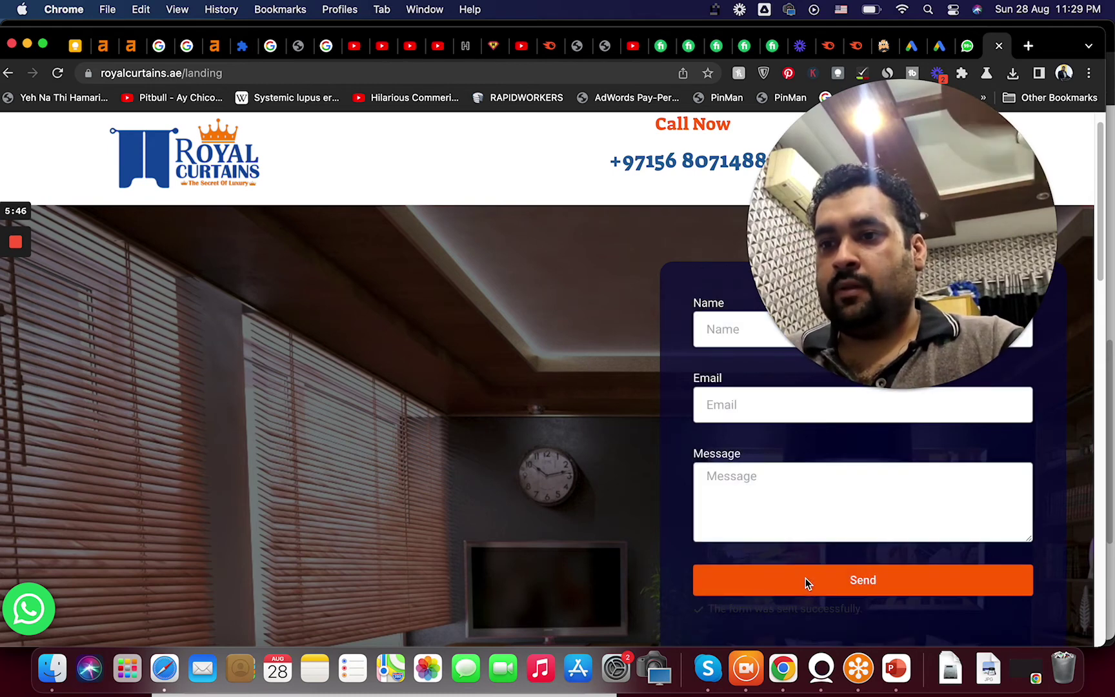
drag(897, 299, 921, 386)
Back on the New conversion action tab, scroll to 'Create conversion actions manually using code'
click(940, 48)
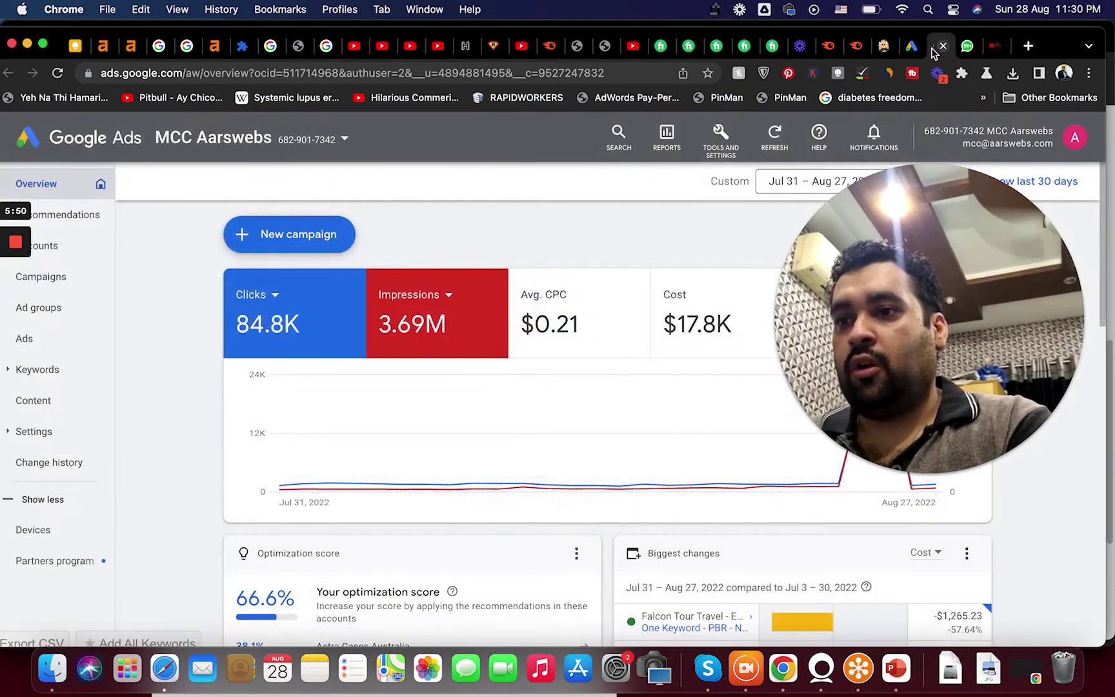
click(923, 47)
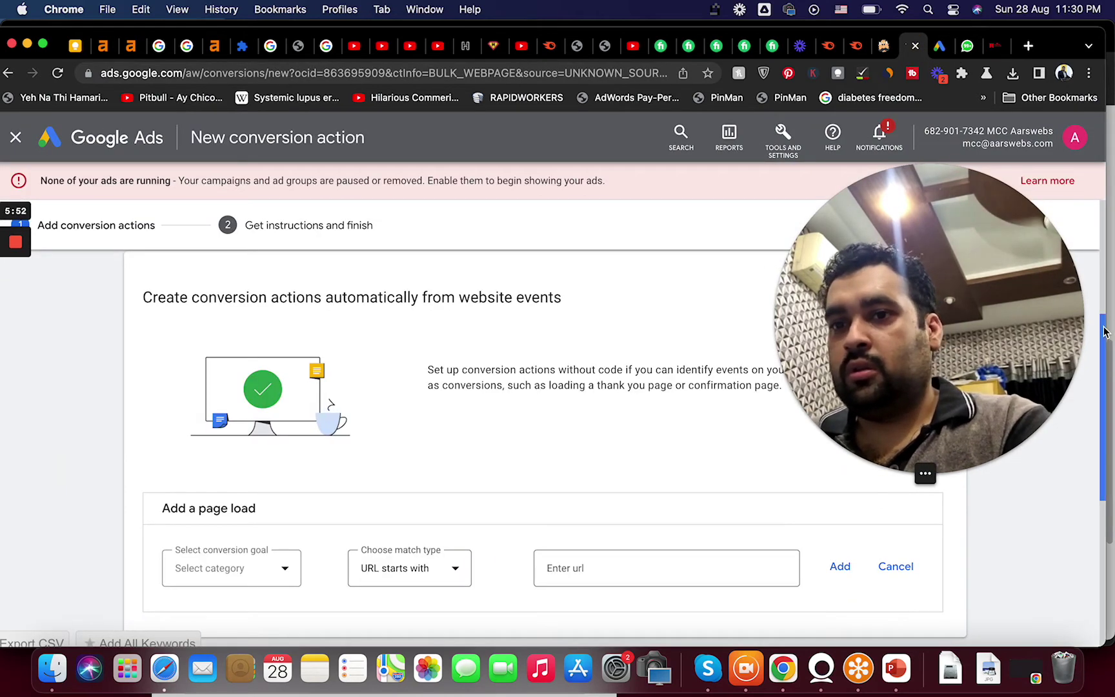
scroll(1104, 387, down, 5)
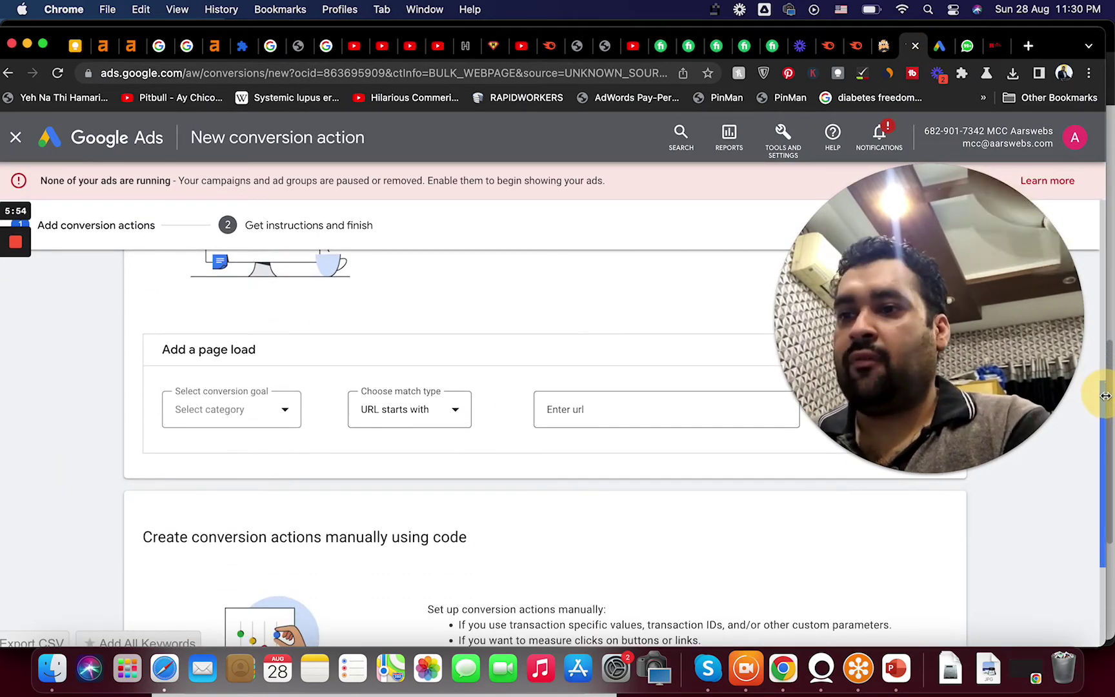
scroll(1103, 413, down, 3)
scroll(1104, 445, down, 2)
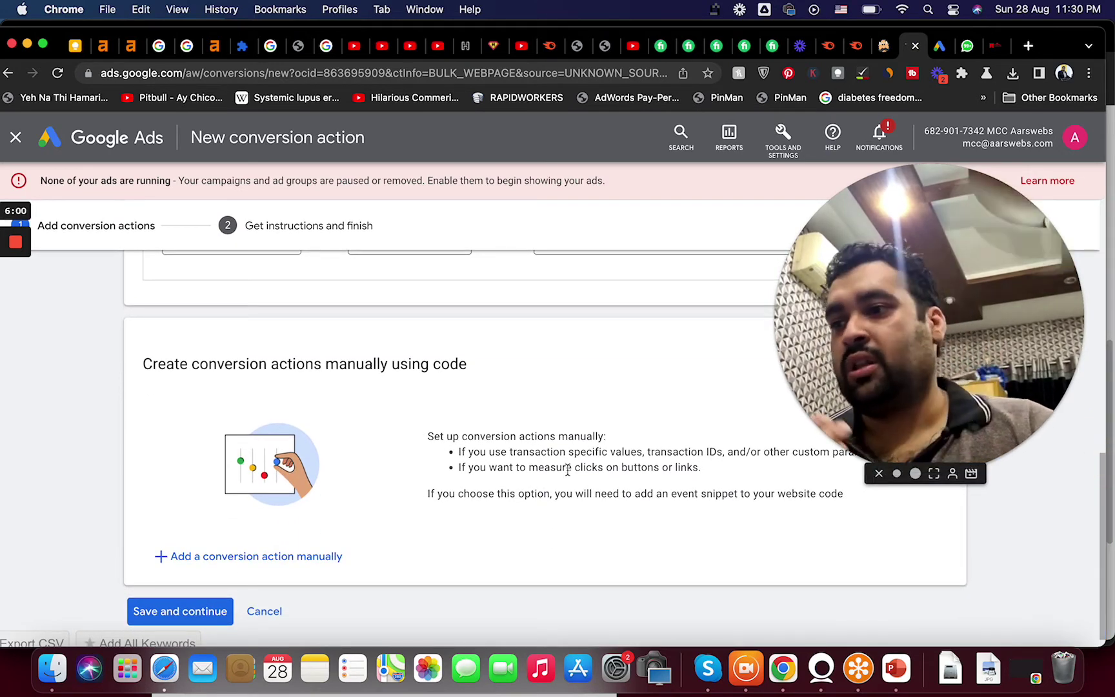
Add a conversion action manually and pick Request quote as its goal category
click(203, 567)
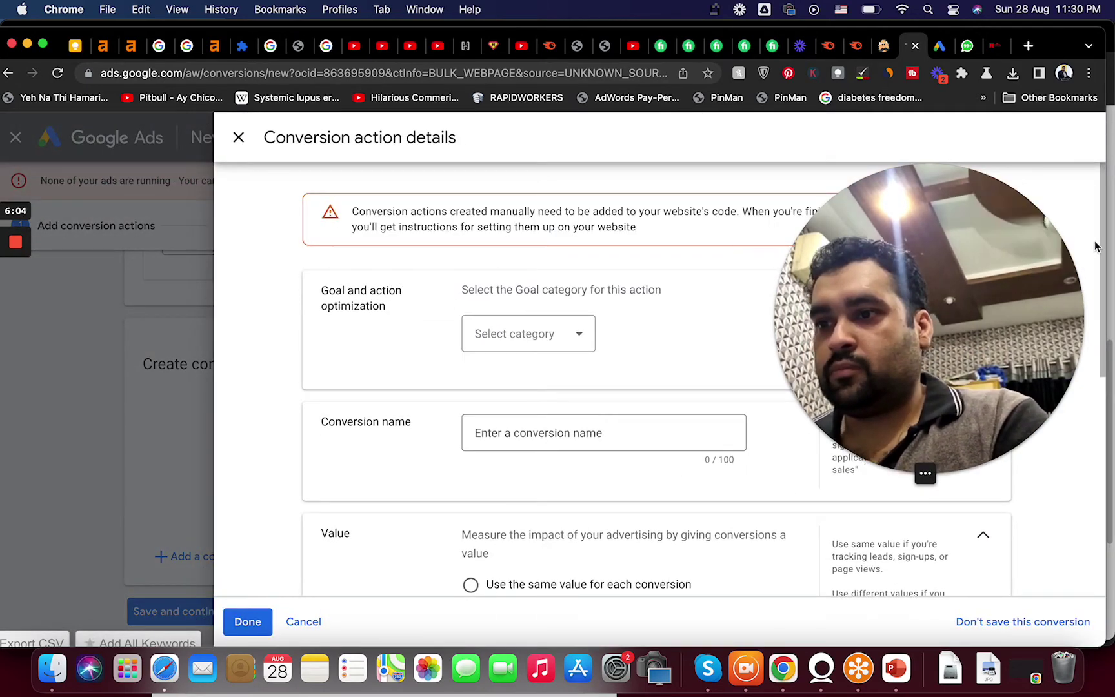
scroll(1095, 271, down, 3)
scroll(1095, 312, up, 1)
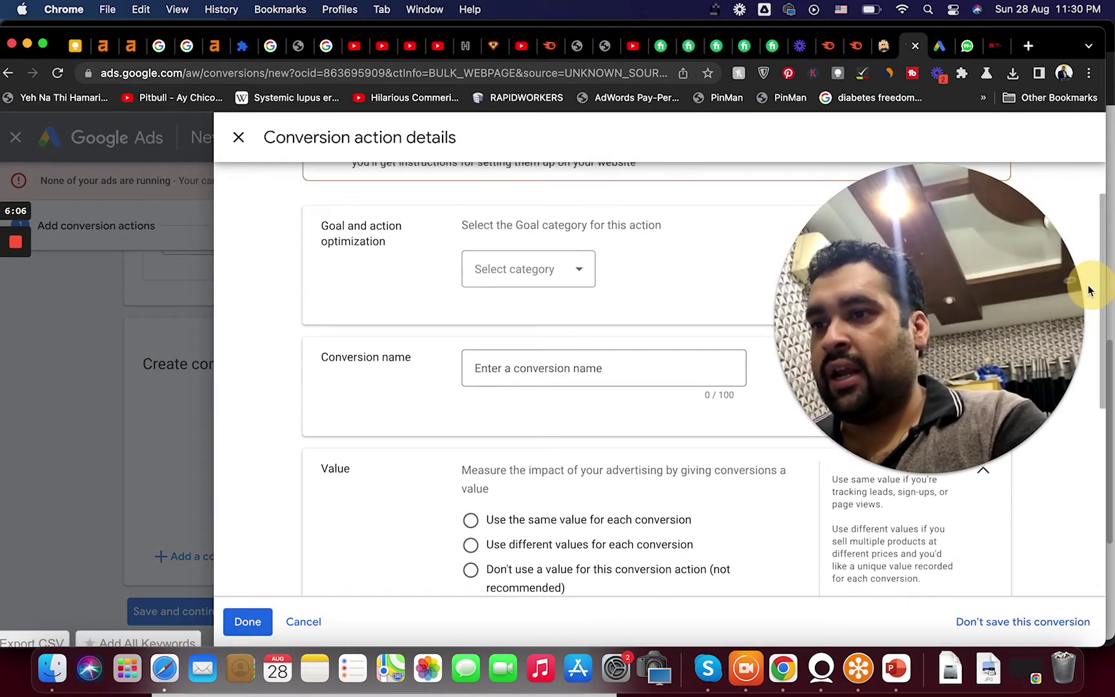
click(522, 277)
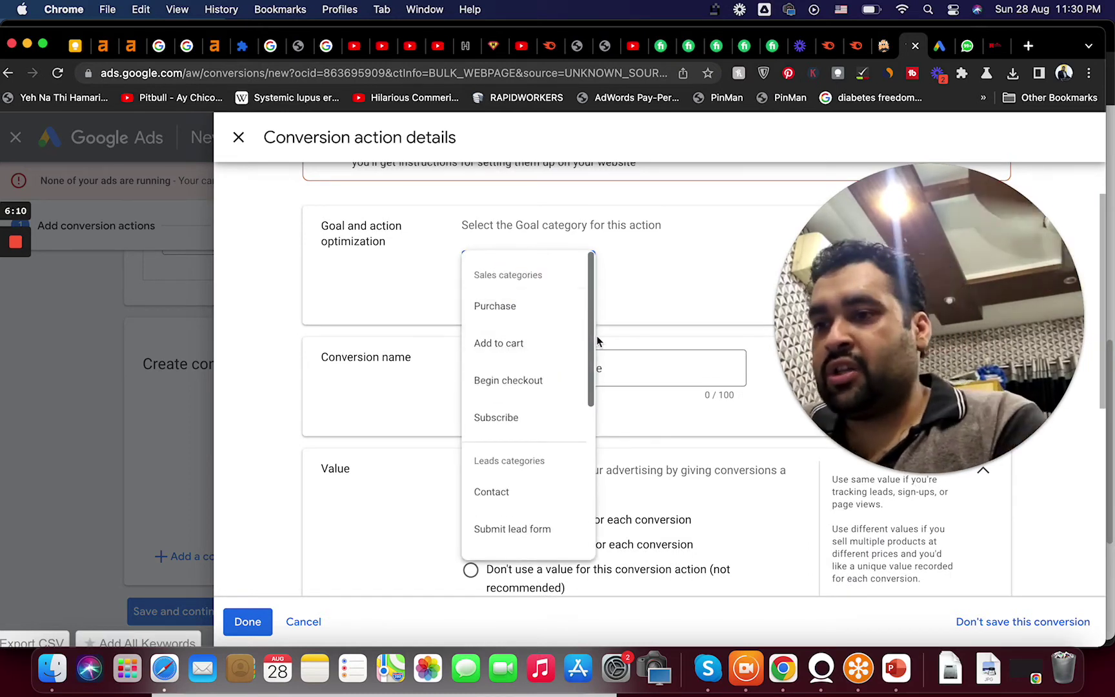
drag(591, 338, 593, 415)
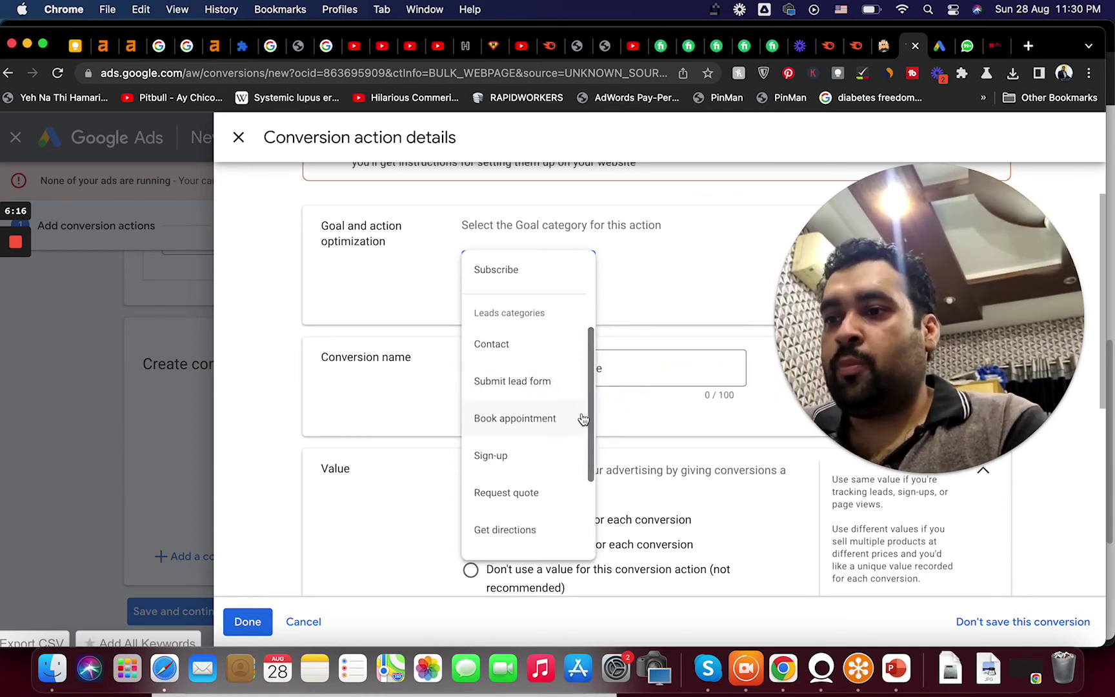
drag(587, 418, 590, 494)
mouse_move(587, 418)
mouse_down()
mouse_move(596, 378)
mouse_move(594, 412)
mouse_up()
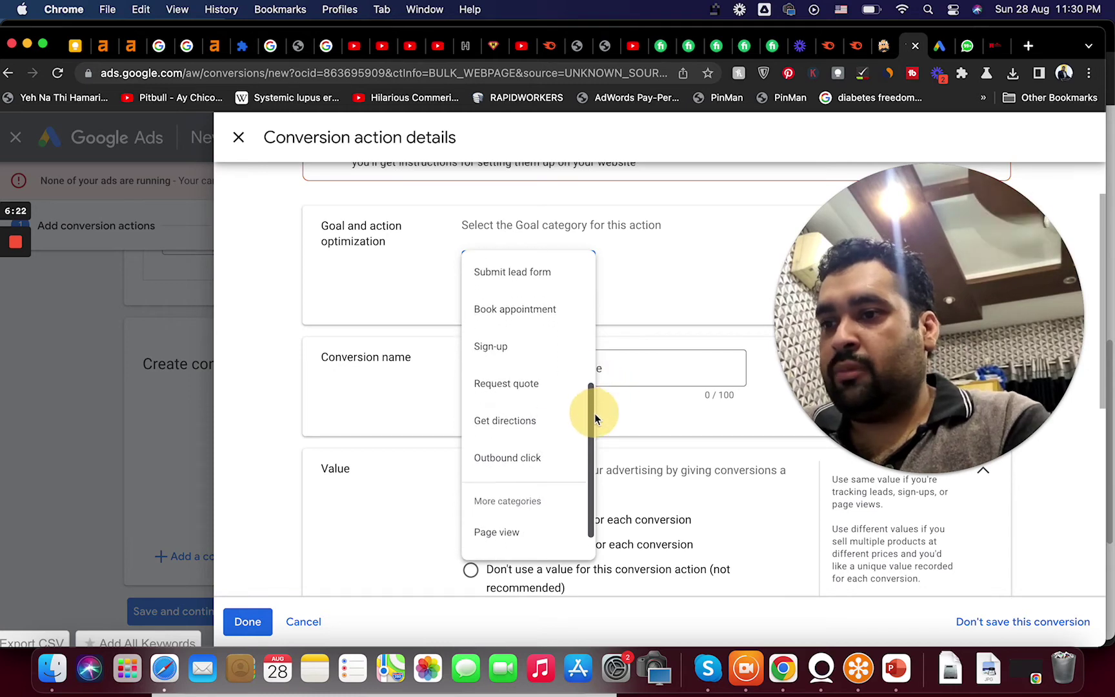
click(531, 395)
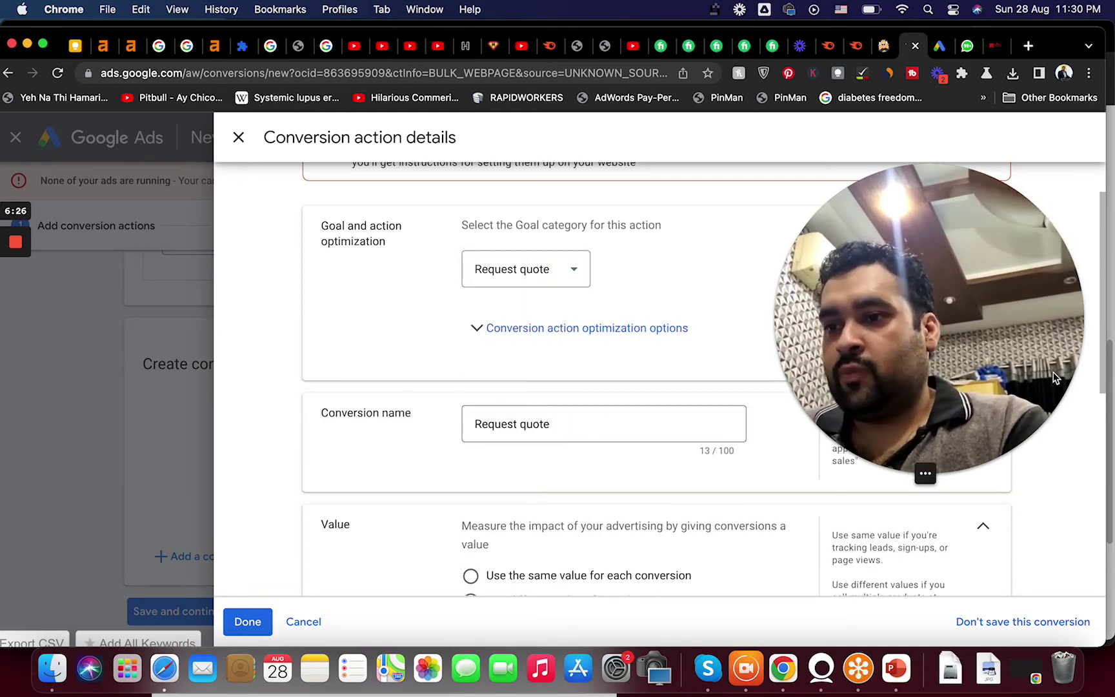
drag(1103, 342, 1104, 436)
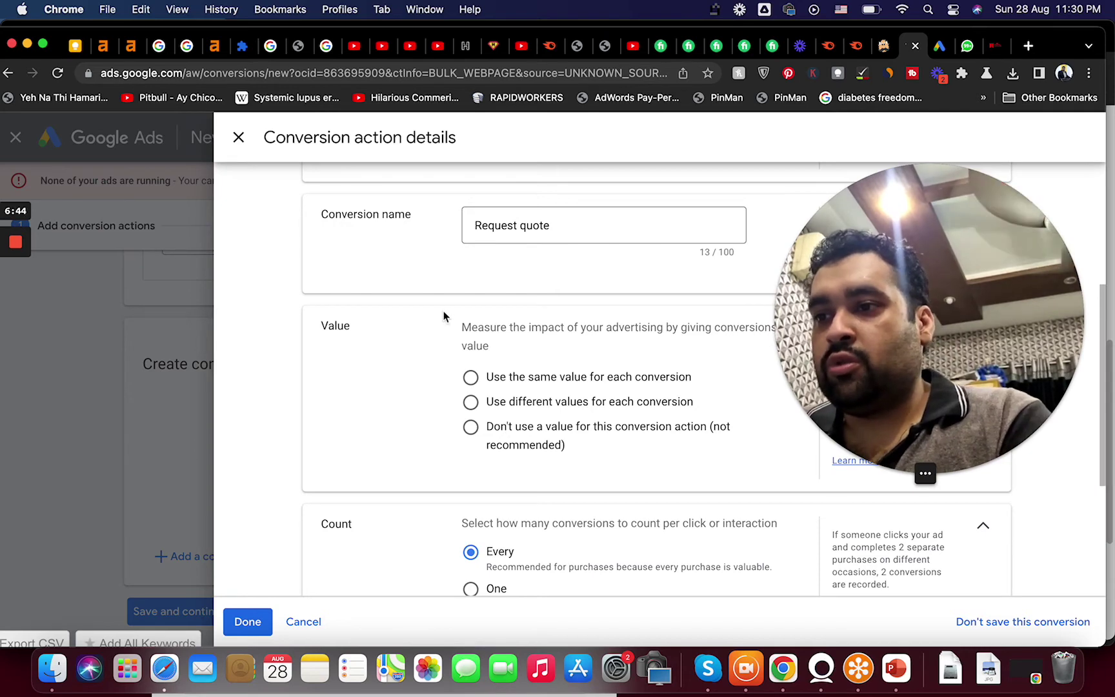
Set the Request quote conversion to use no value and a 90-day click-through window
click(470, 376)
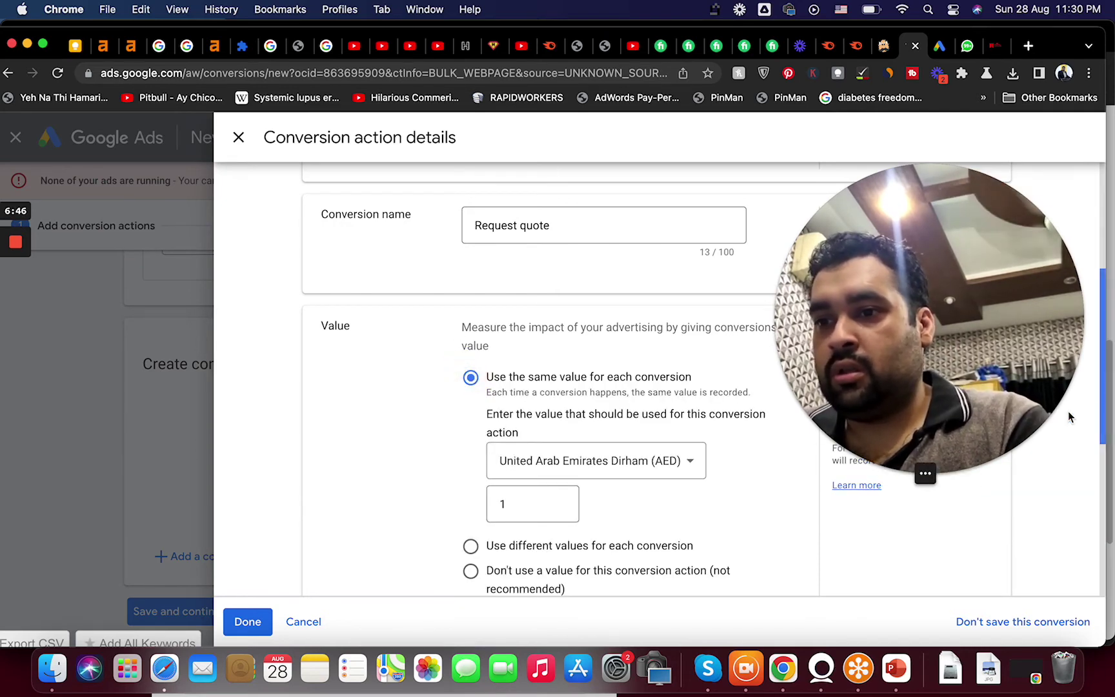
click(470, 571)
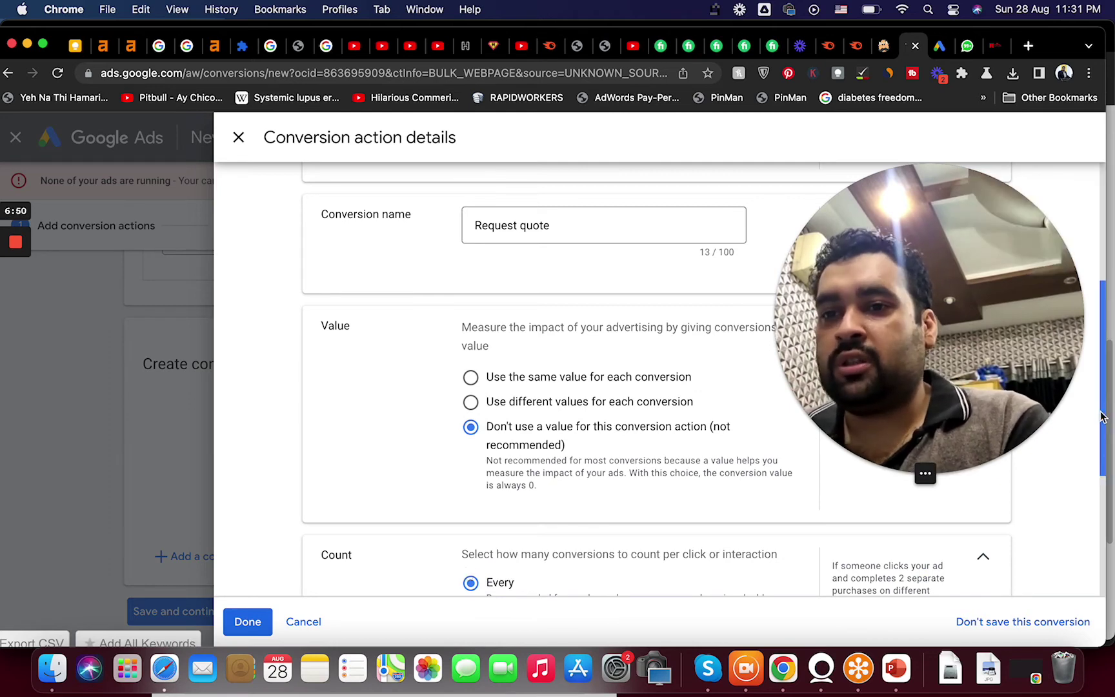
drag(1102, 416, 1107, 482)
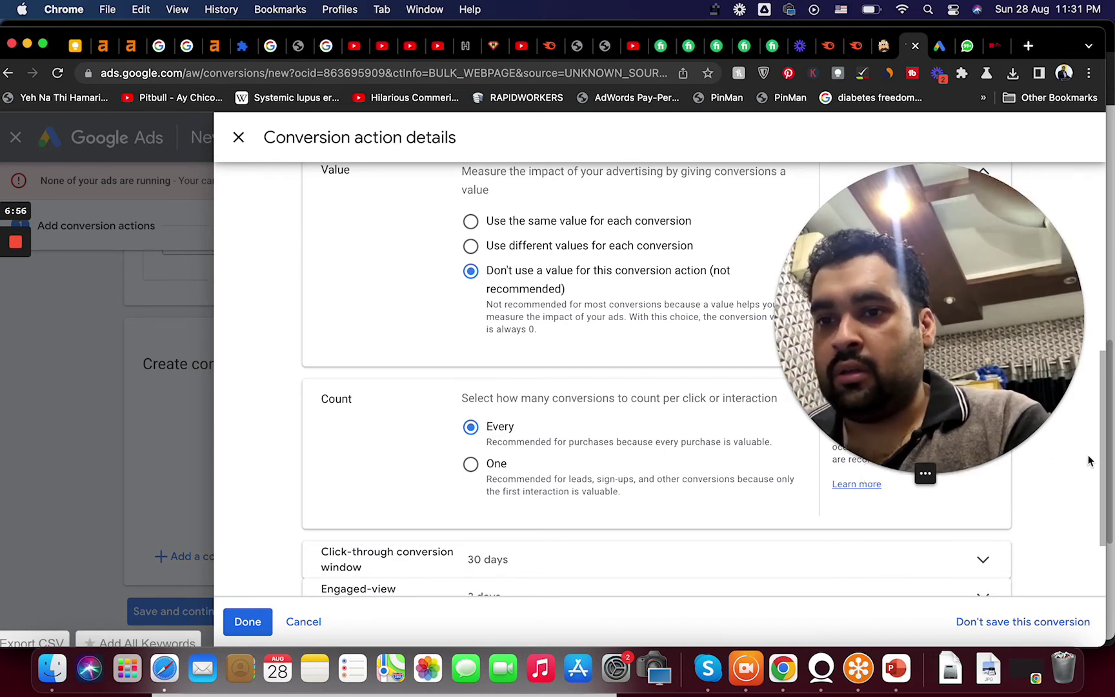
click(983, 561)
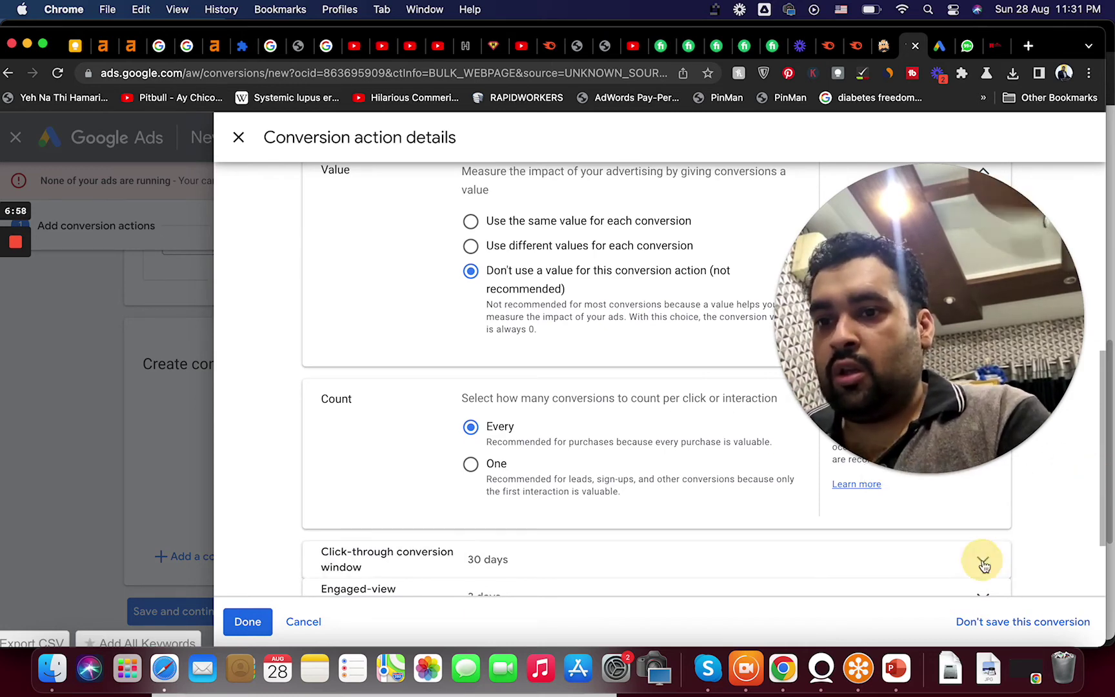
scroll(1094, 535, down, 5)
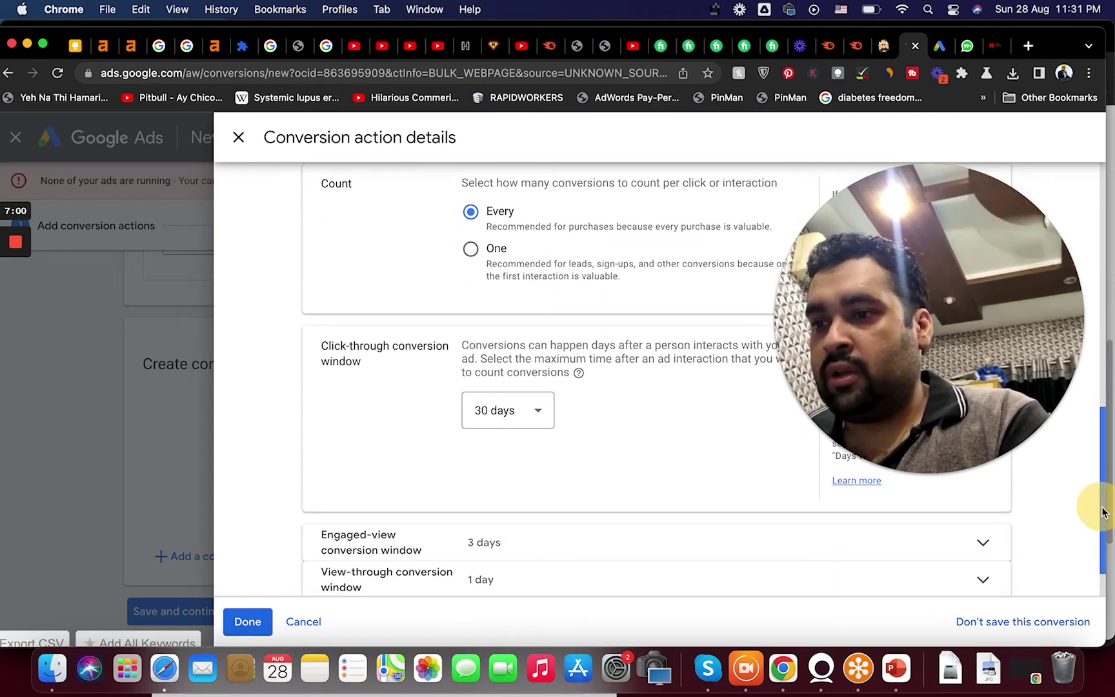
click(521, 416)
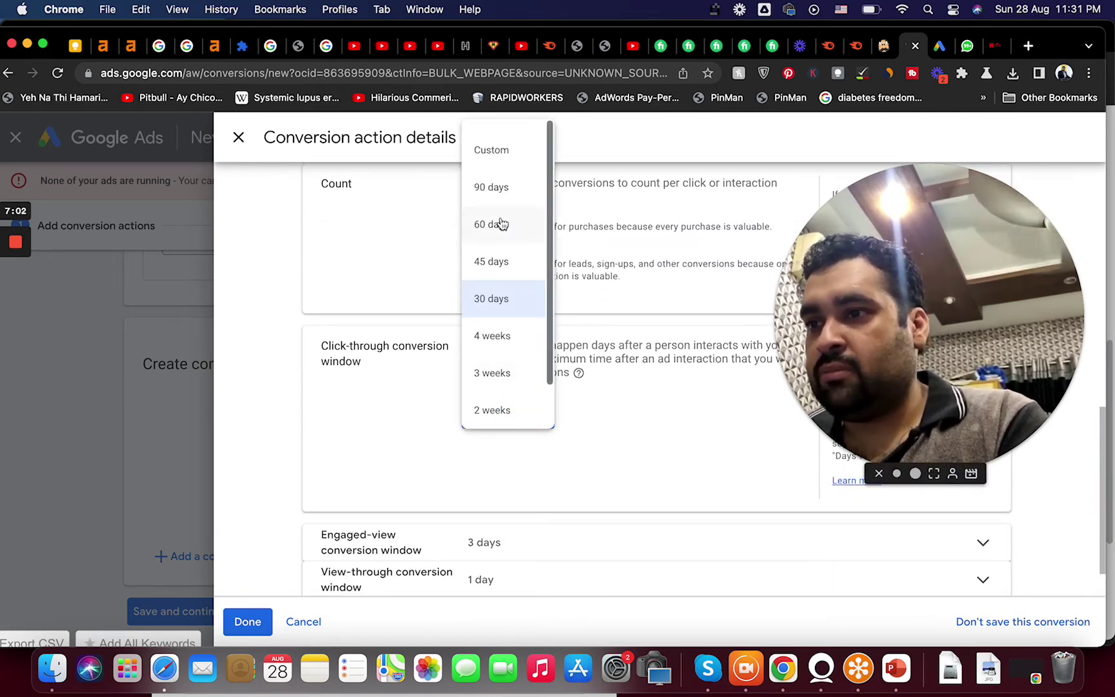
click(506, 194)
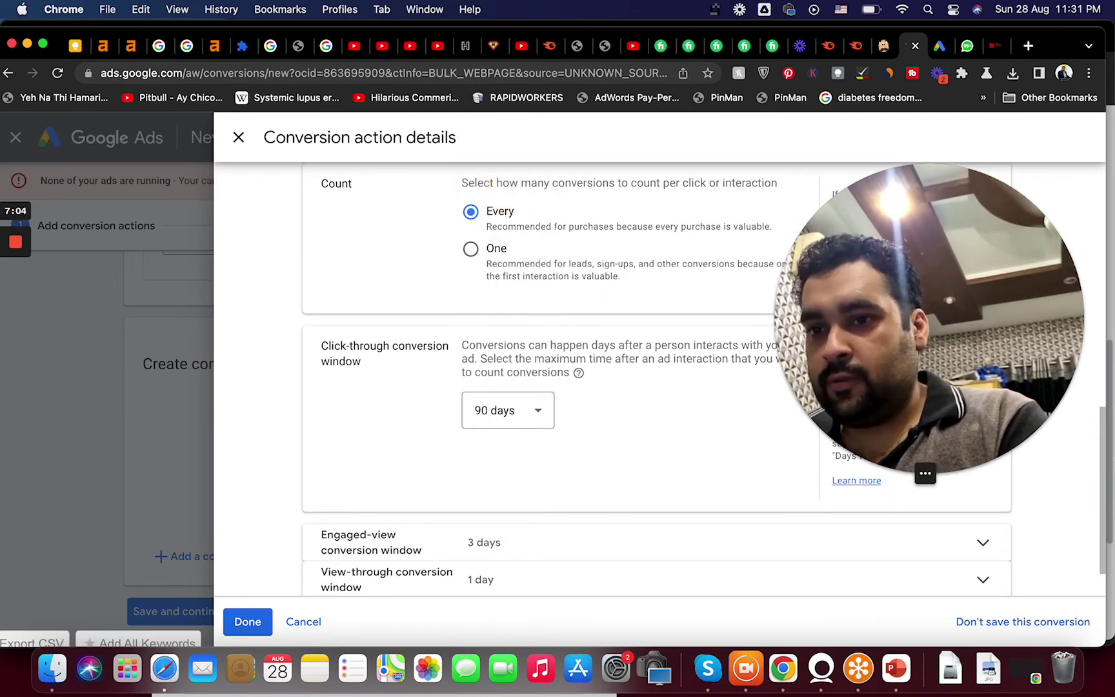
drag(1111, 463, 1093, 508)
Set both the engaged-view and view-through conversion windows to 30 days
click(607, 499)
click(533, 537)
click(511, 380)
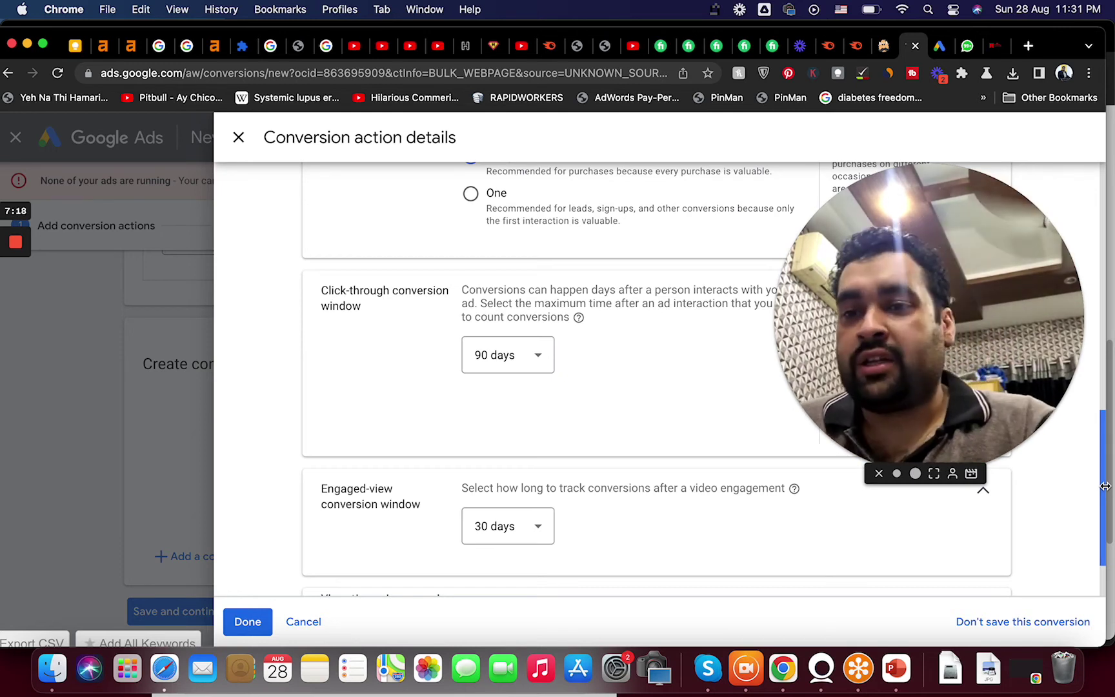
scroll(1098, 493, down, 3)
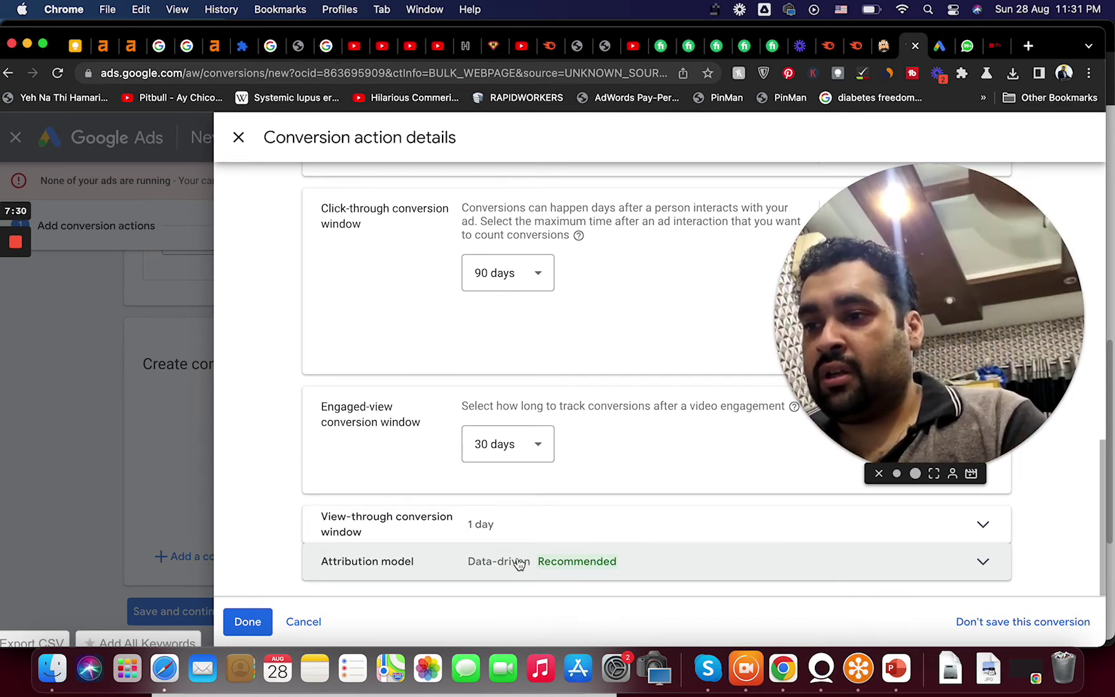
click(513, 521)
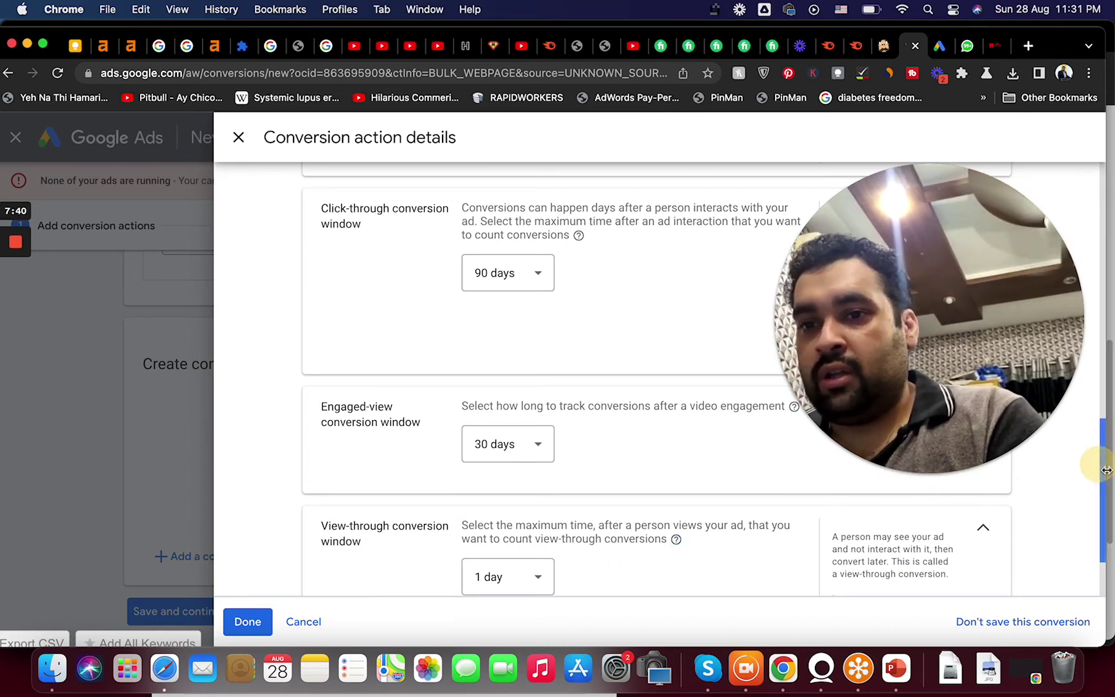
drag(1103, 481, 1101, 527)
click(482, 493)
click(498, 258)
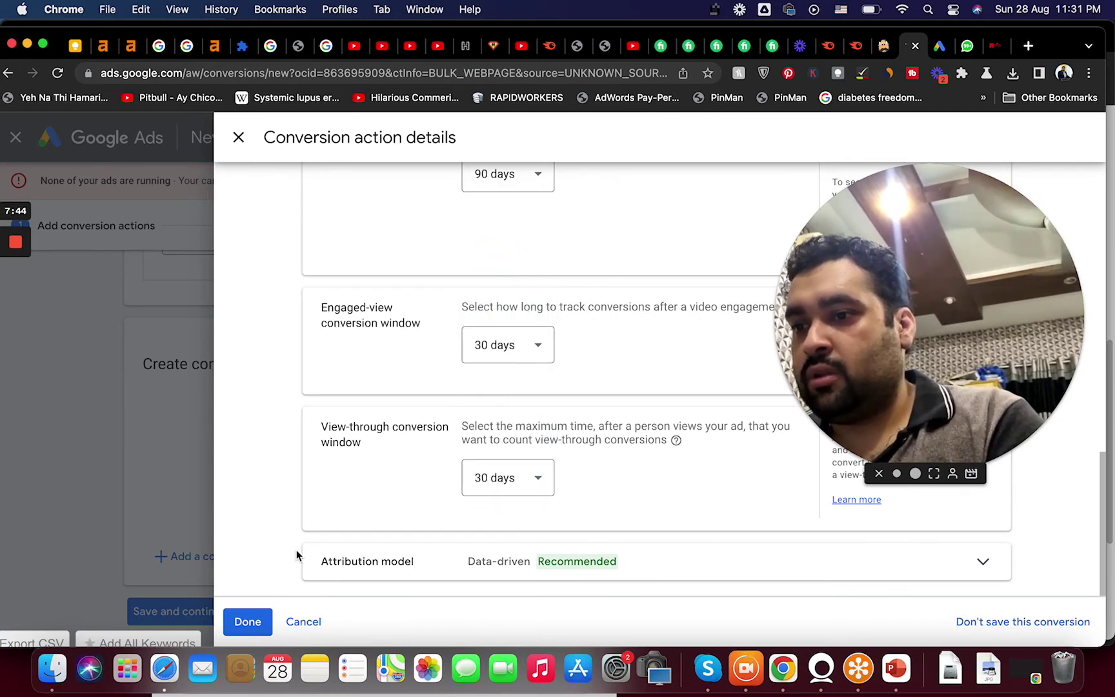
Save the Request quote conversion action, keeping HTML as the website framework
click(248, 622)
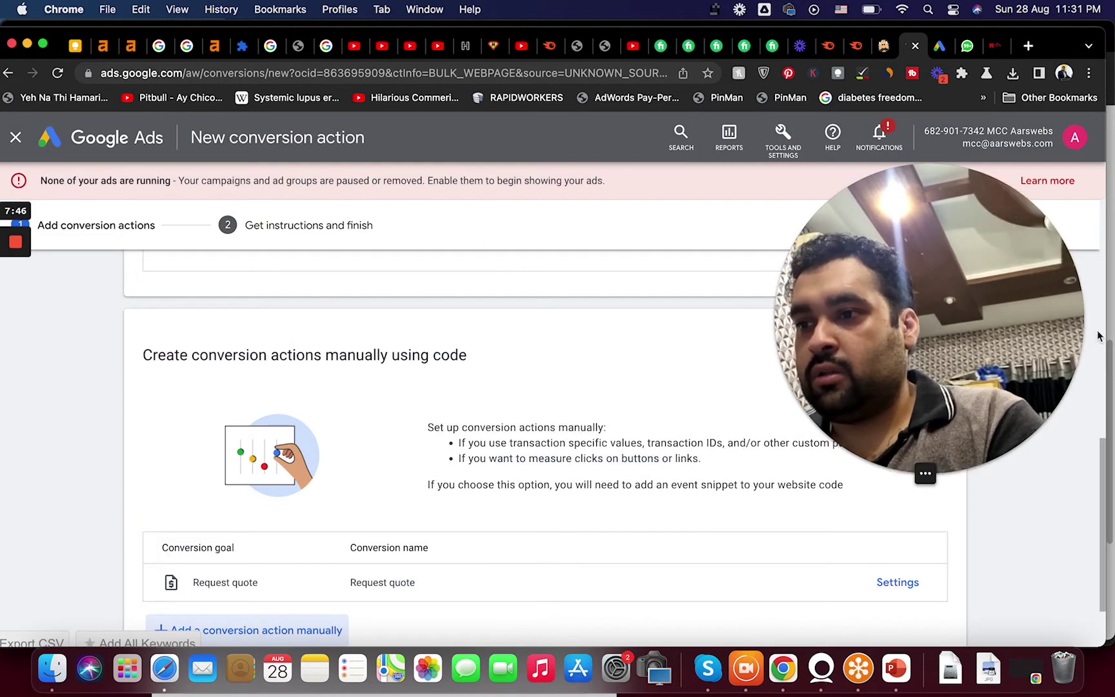
scroll(1083, 523, down, 3)
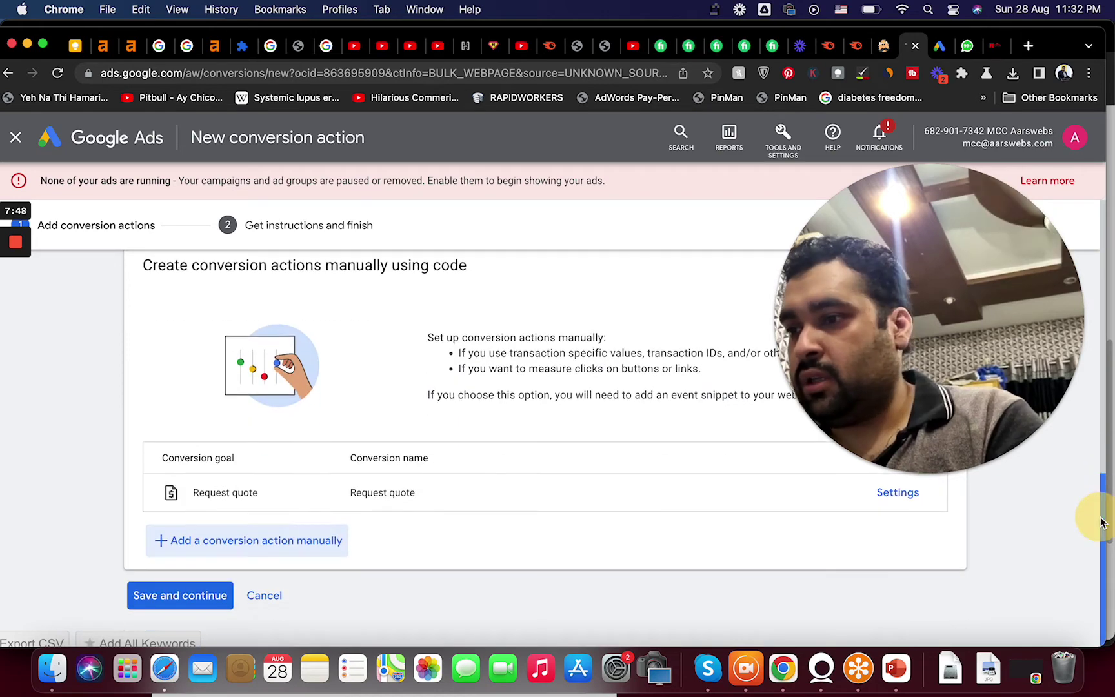
click(155, 605)
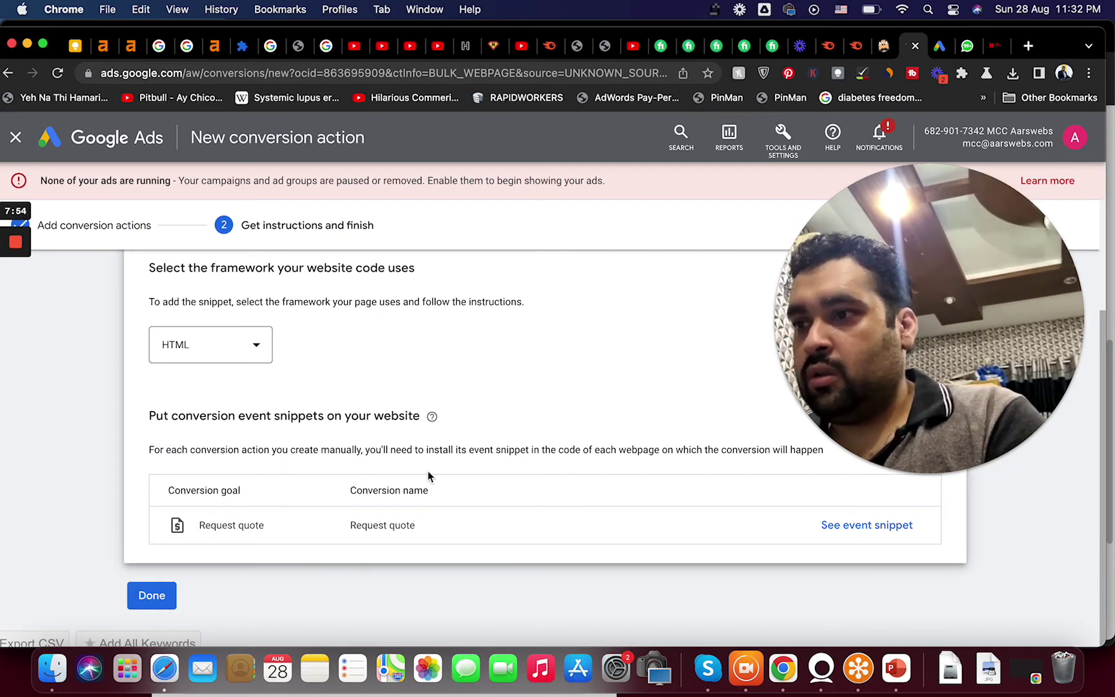
click(170, 347)
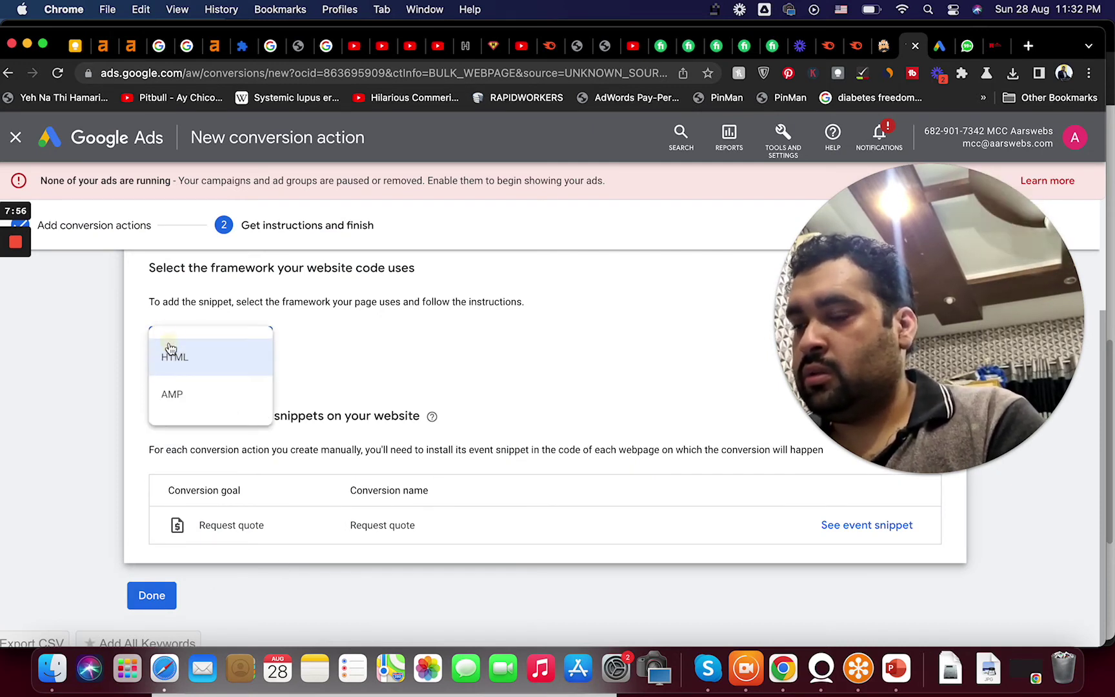
click(172, 355)
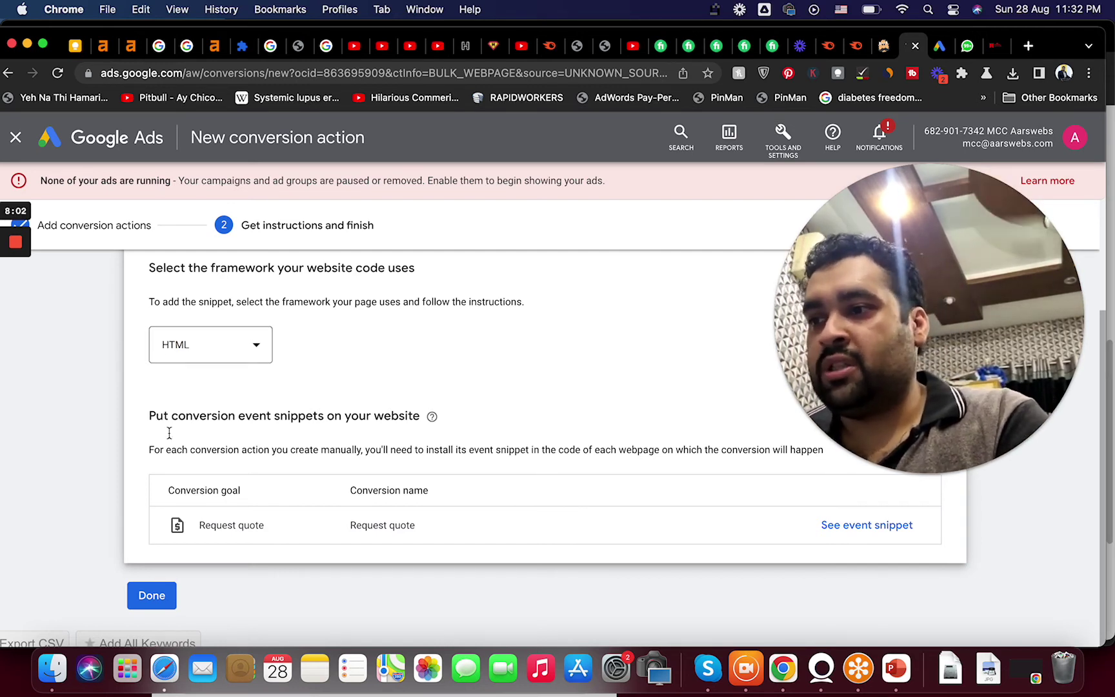
click(149, 597)
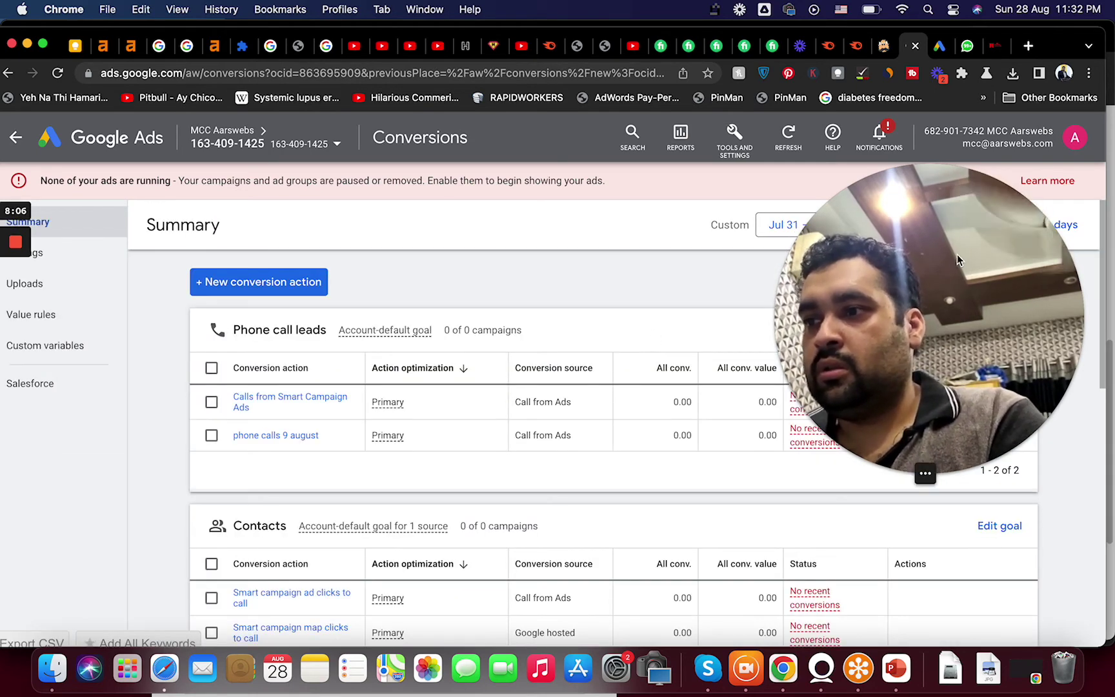
Open the Request quote conversion action's details page
drag(1102, 245, 1100, 369)
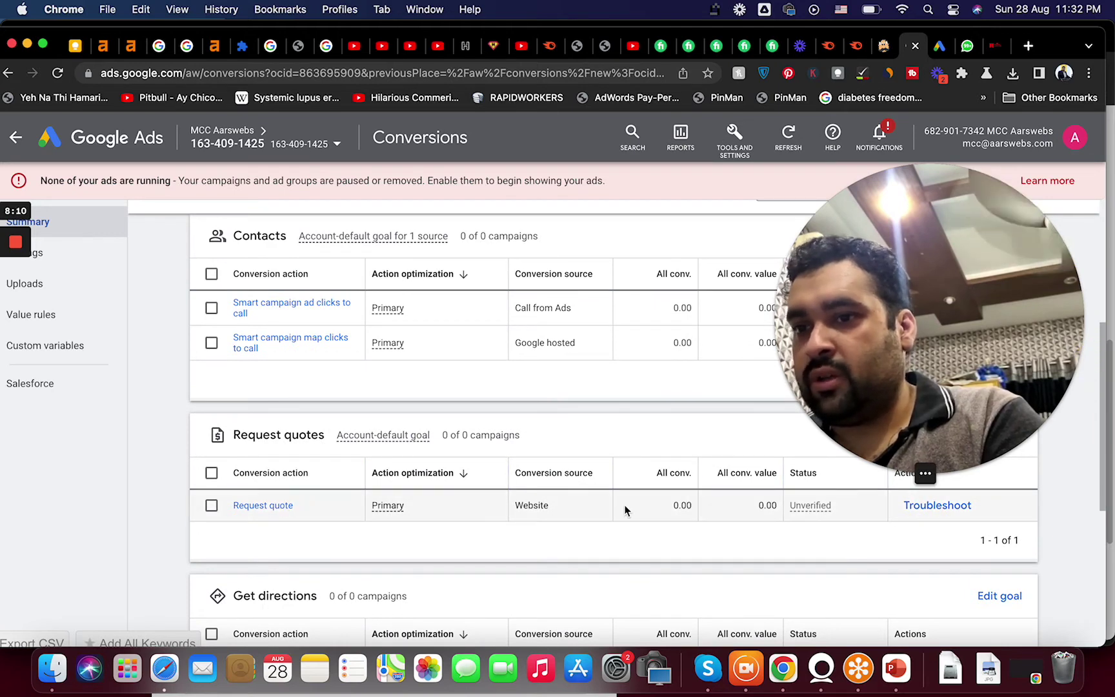
click(285, 508)
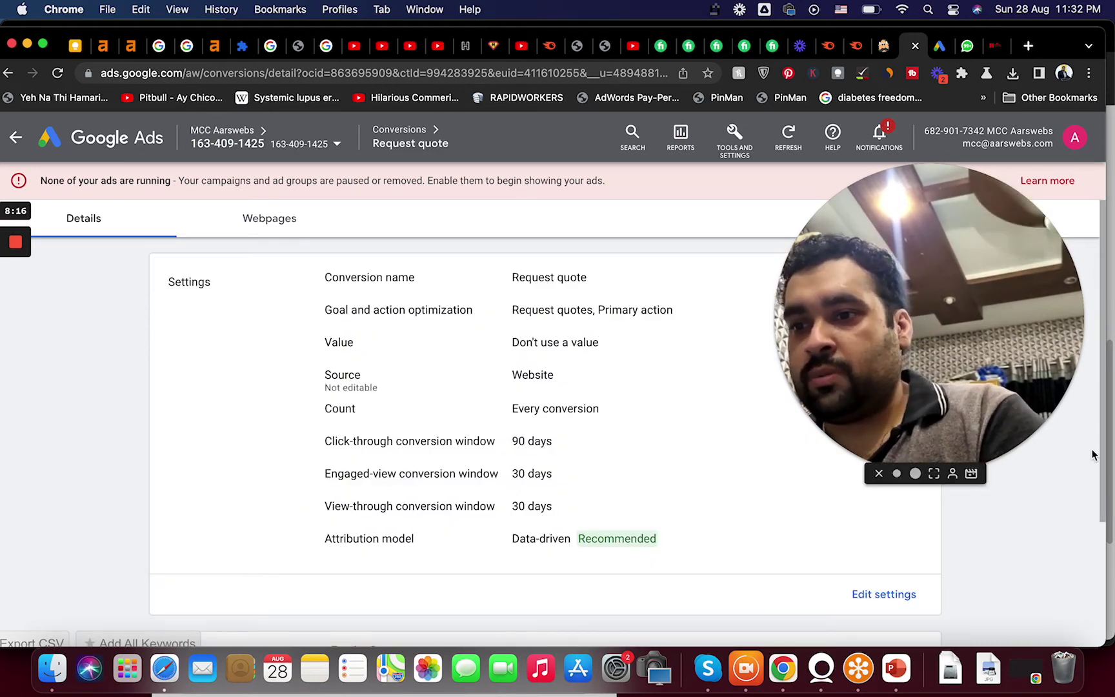
drag(1097, 470, 1102, 556)
Check its Webpages tab (none tracked yet), return to Details, then view the royalcurtains.ae landing page
click(272, 220)
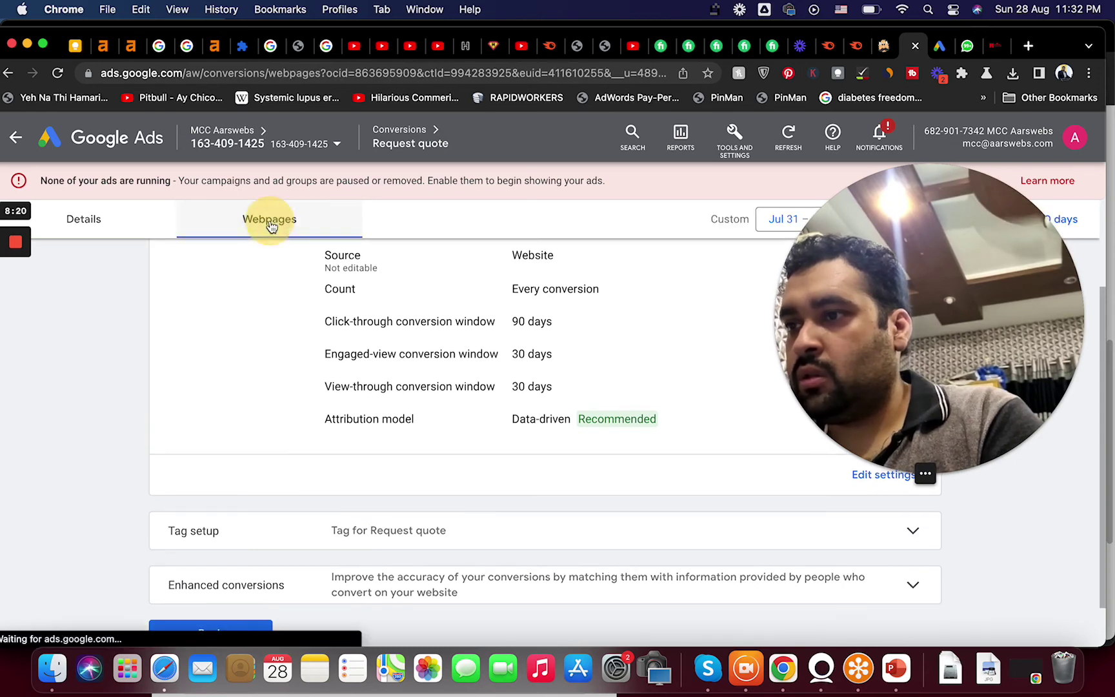
drag(971, 311, 950, 500)
click(84, 221)
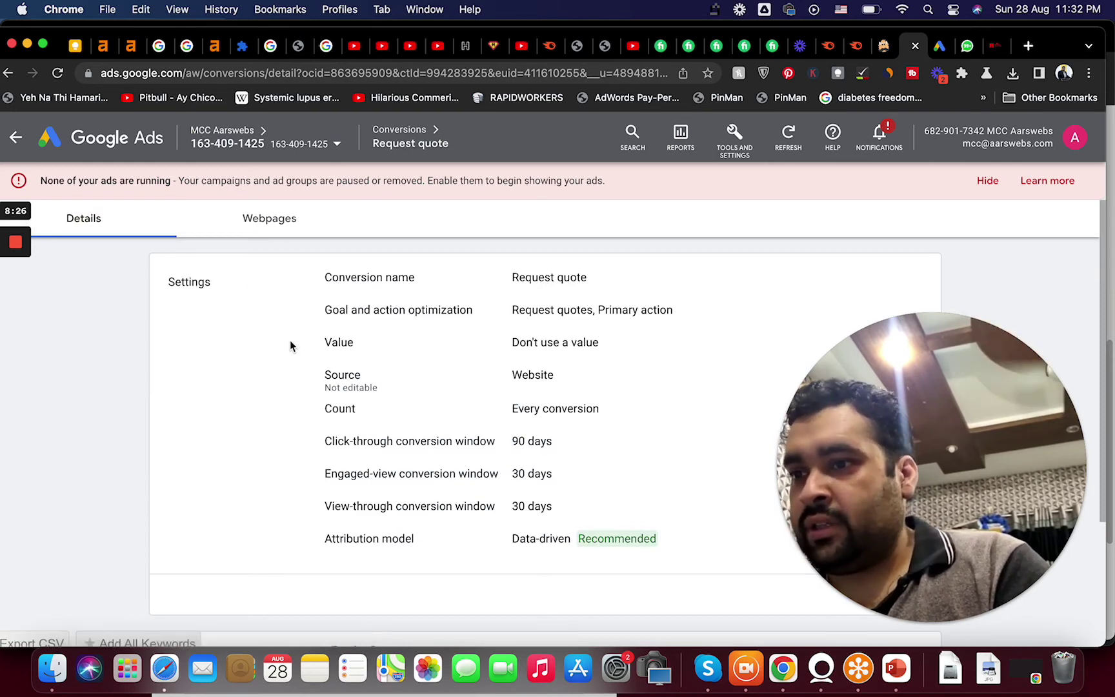
click(995, 46)
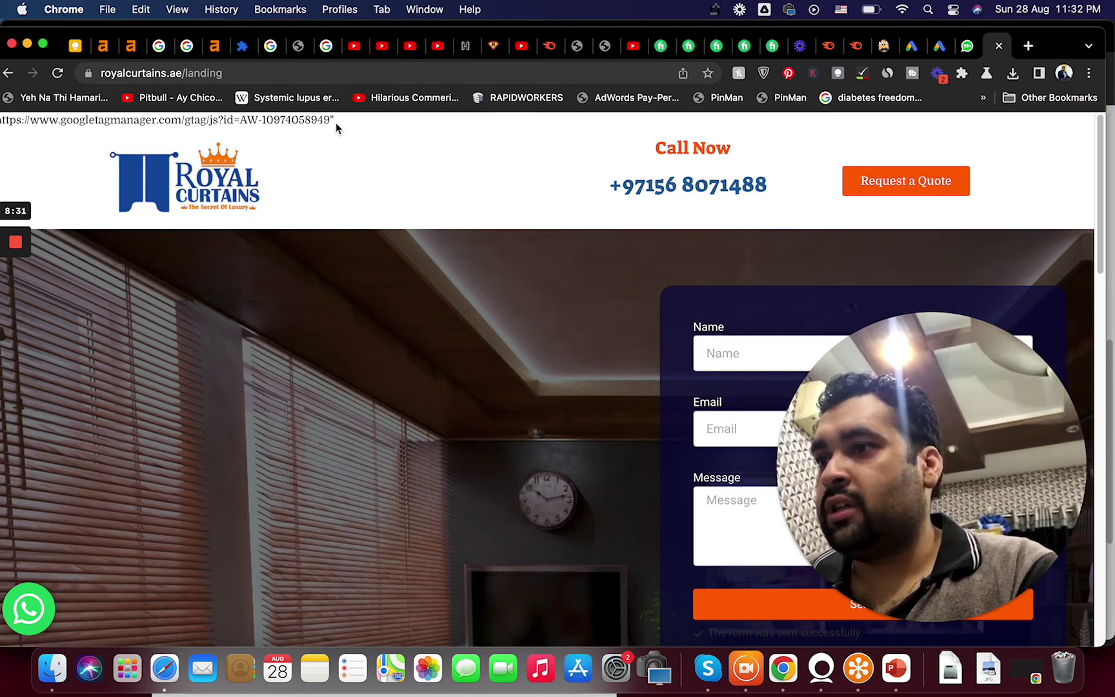
Select the landing page's existing googletagmanager gtag URL, then go back to Google Ads
drag(336, 126, 34, 117)
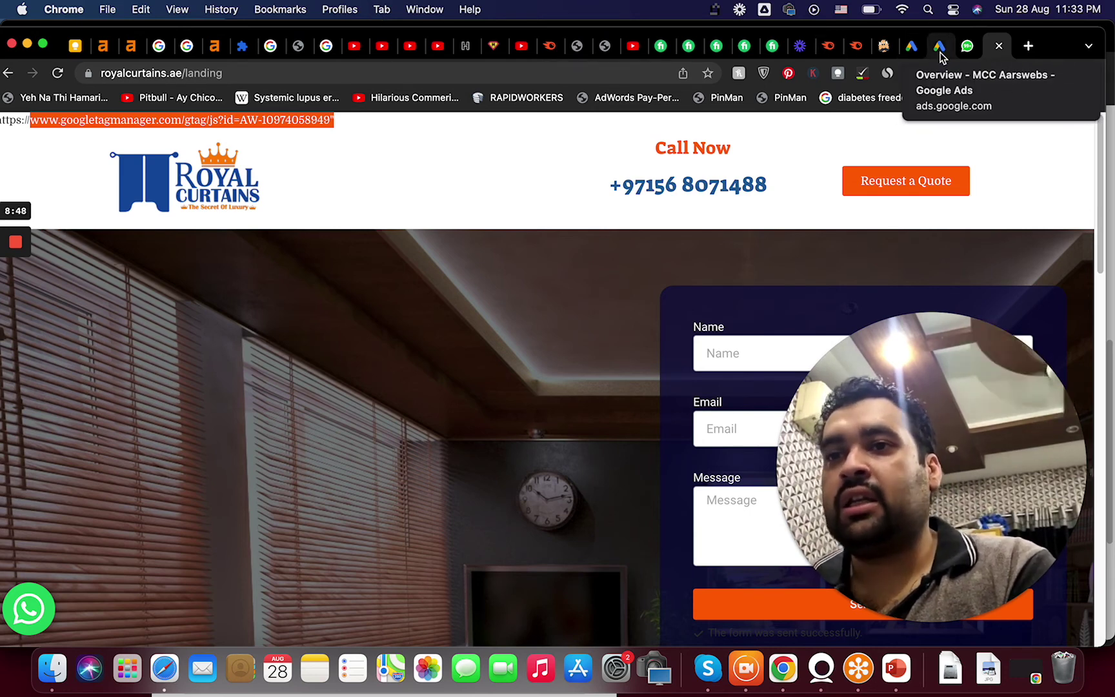
click(912, 48)
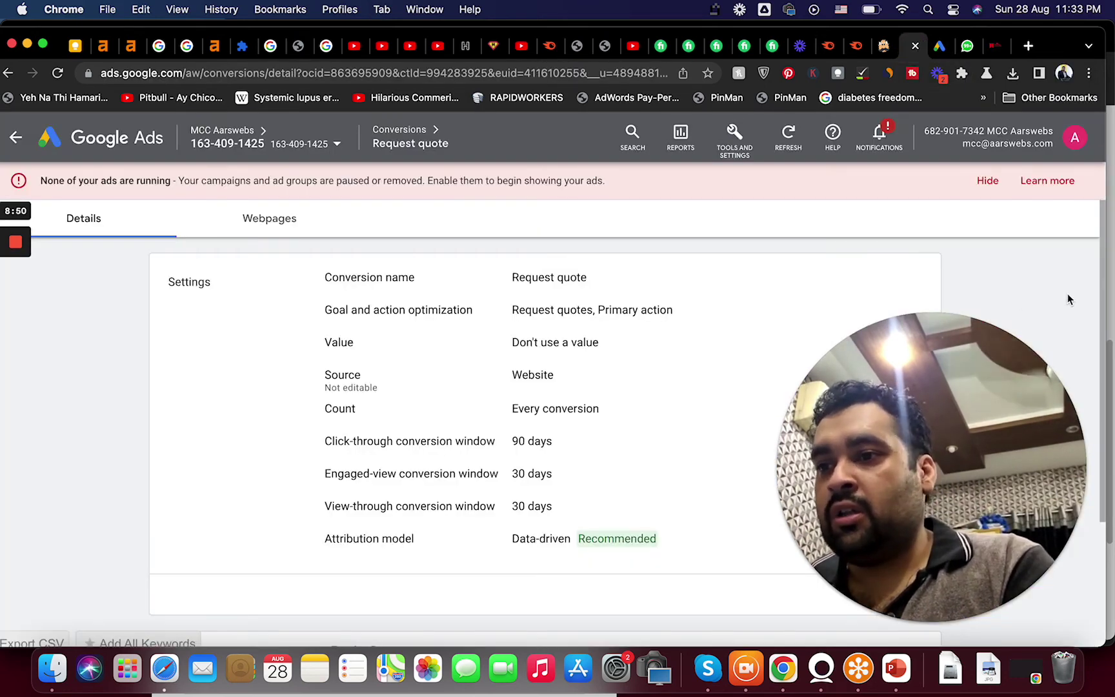
Expand Tag setup and choose to install the Request quote tag yourself
drag(1101, 332, 1099, 367)
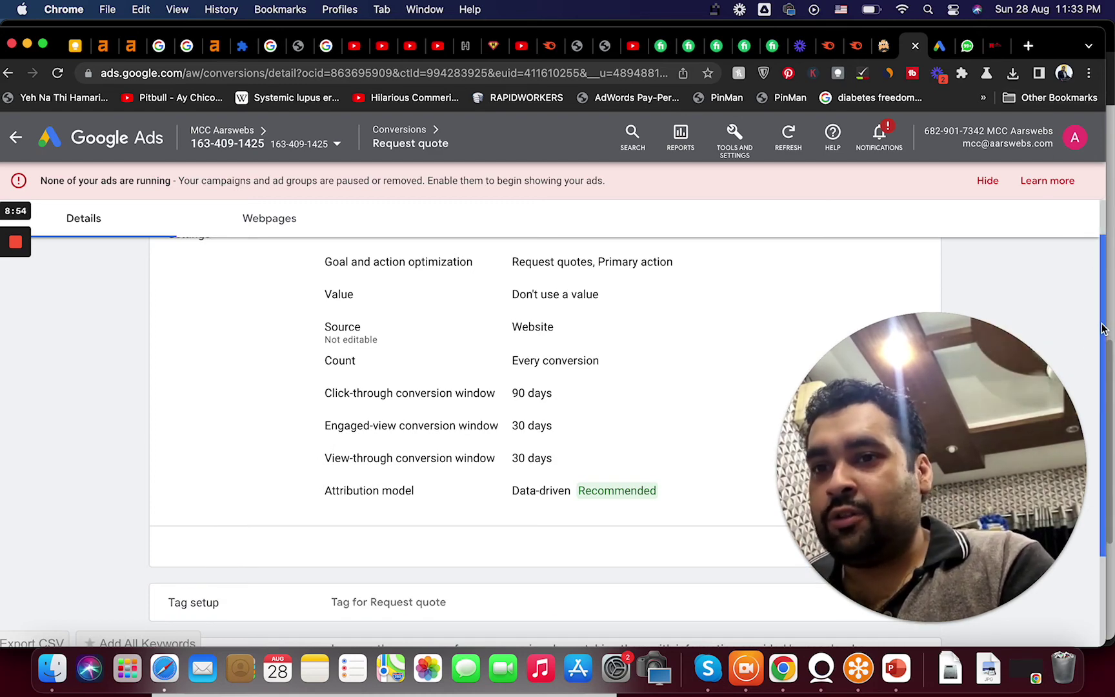
drag(1101, 329, 1090, 455)
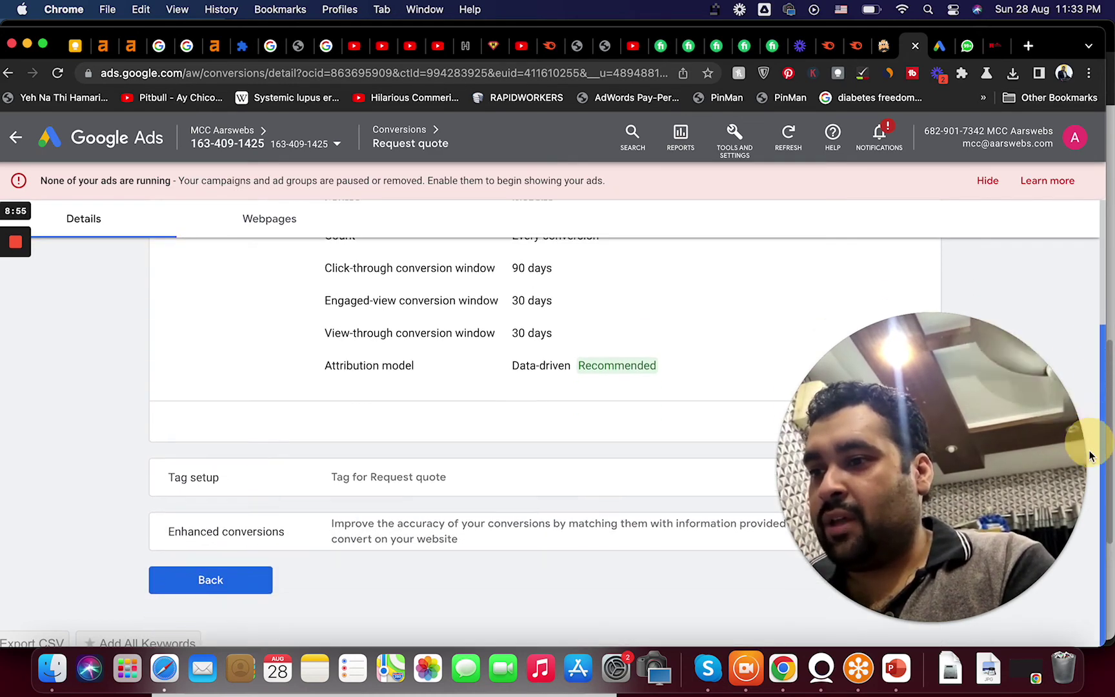
click(416, 476)
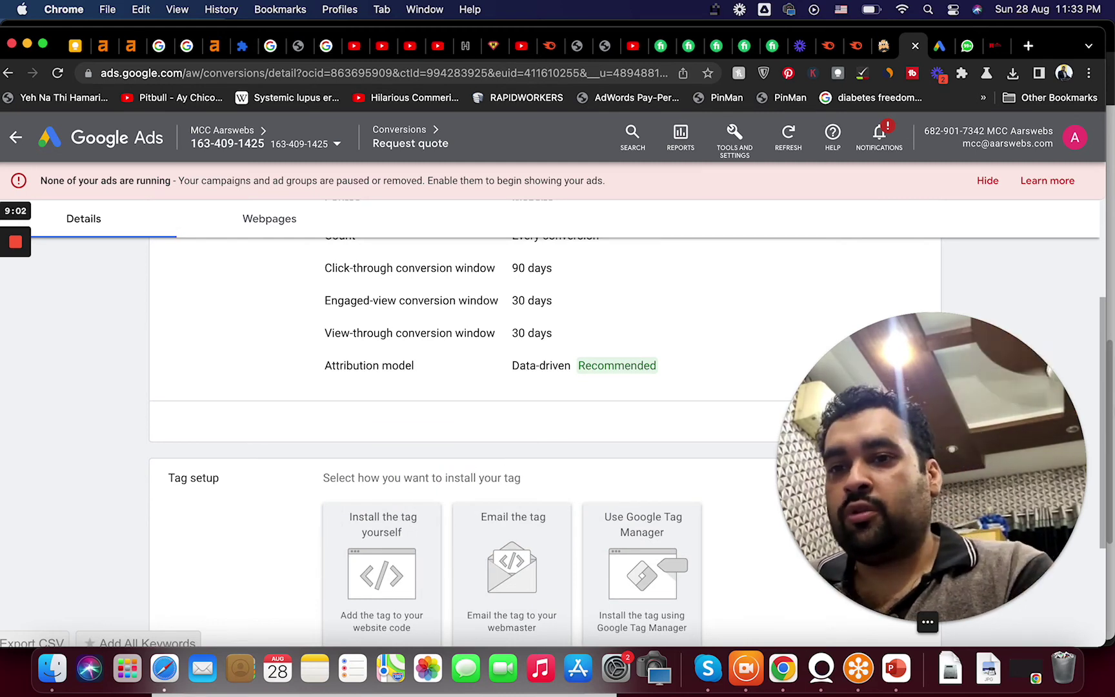
drag(1102, 418, 1107, 461)
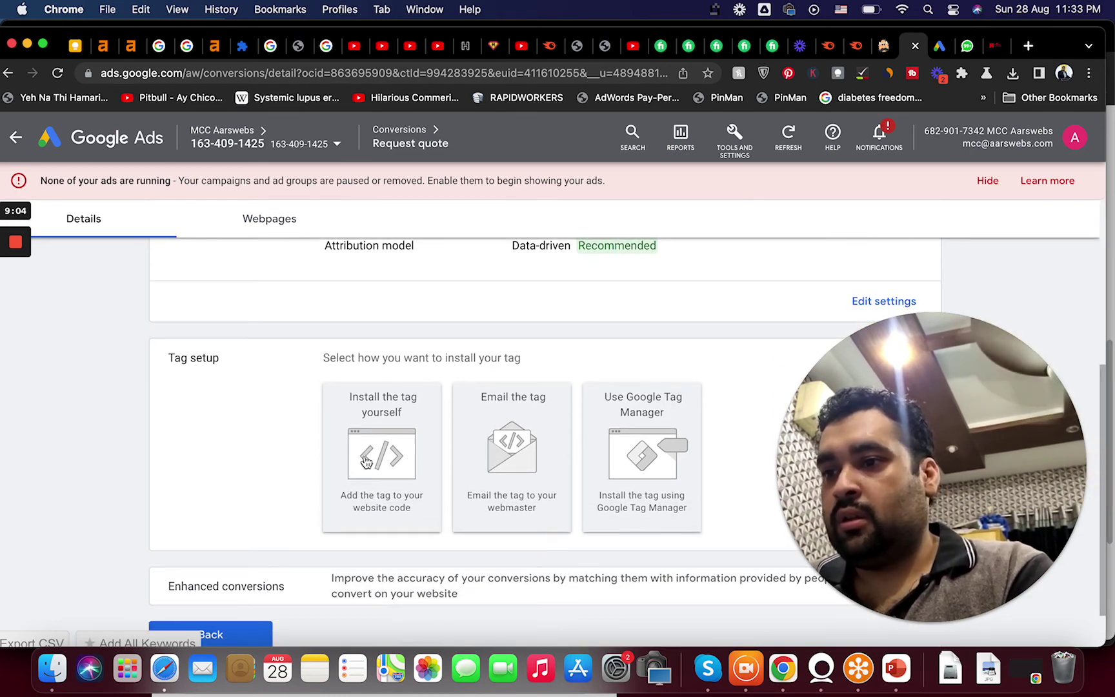
click(364, 458)
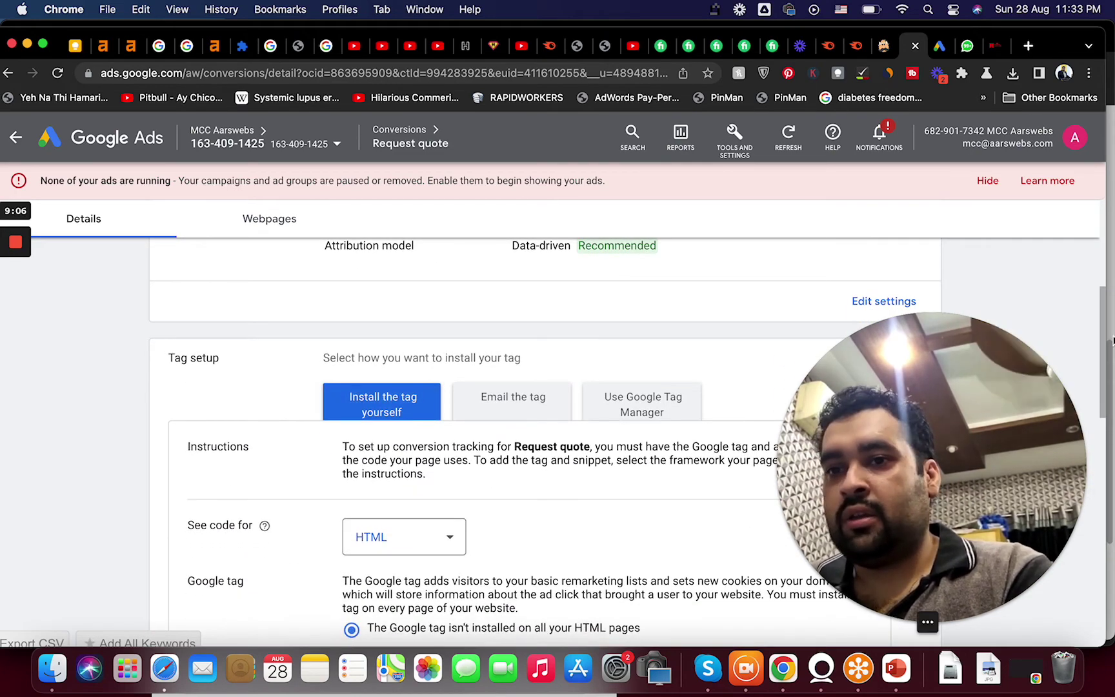
Select the HTML Google tag code and highlight that it goes inside <head></head>
drag(1100, 347, 1100, 455)
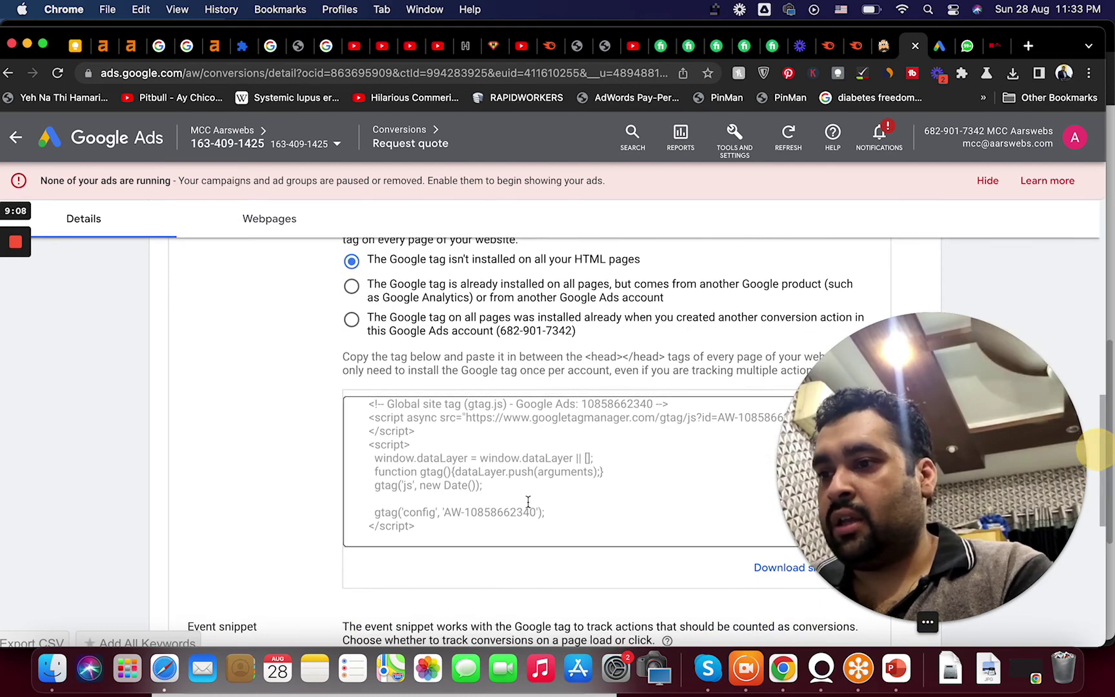
drag(460, 530, 340, 385)
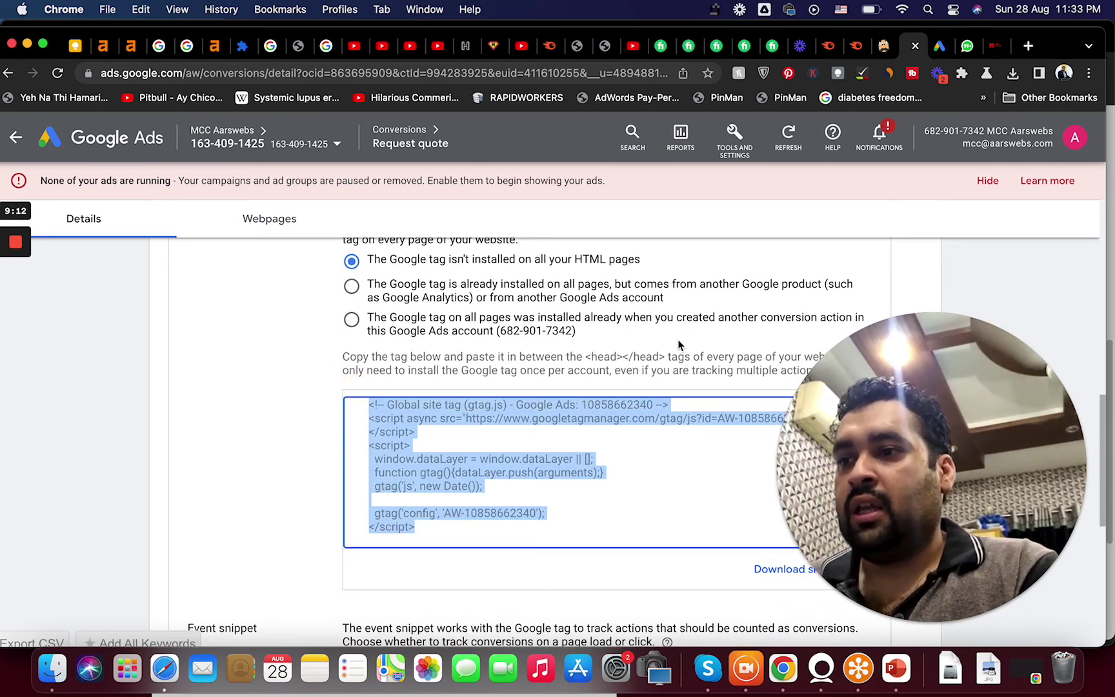
drag(665, 357, 583, 360)
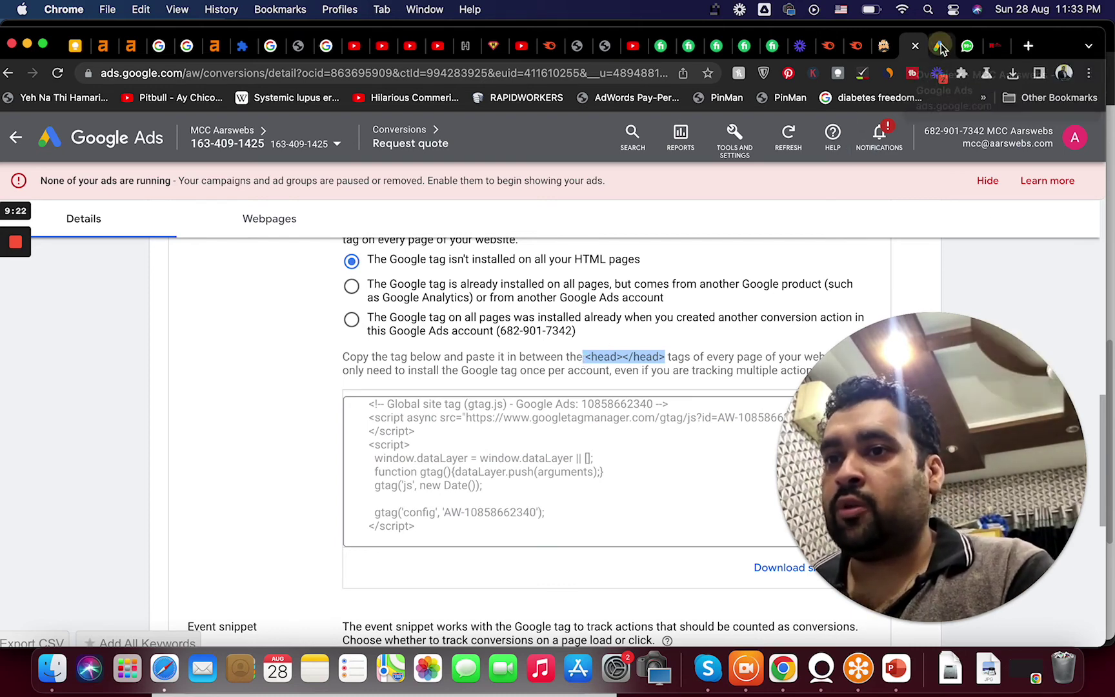
Show the manager account's Accounts > Performance table, sorted by Conversions, with 7,715.46 on top
click(941, 47)
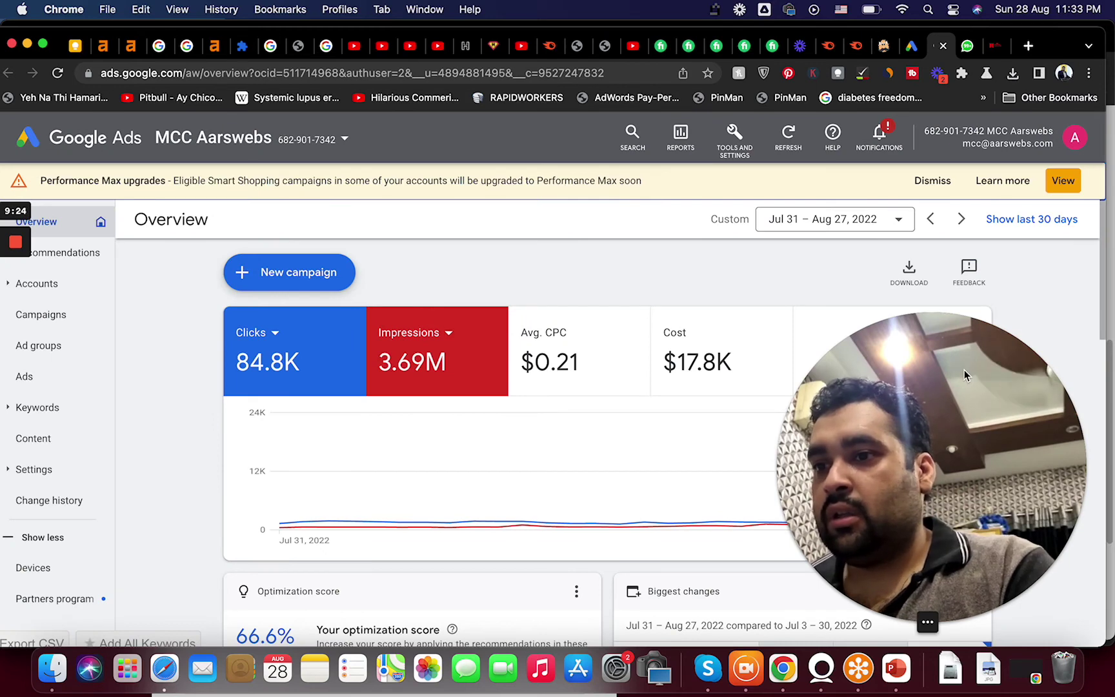
click(48, 284)
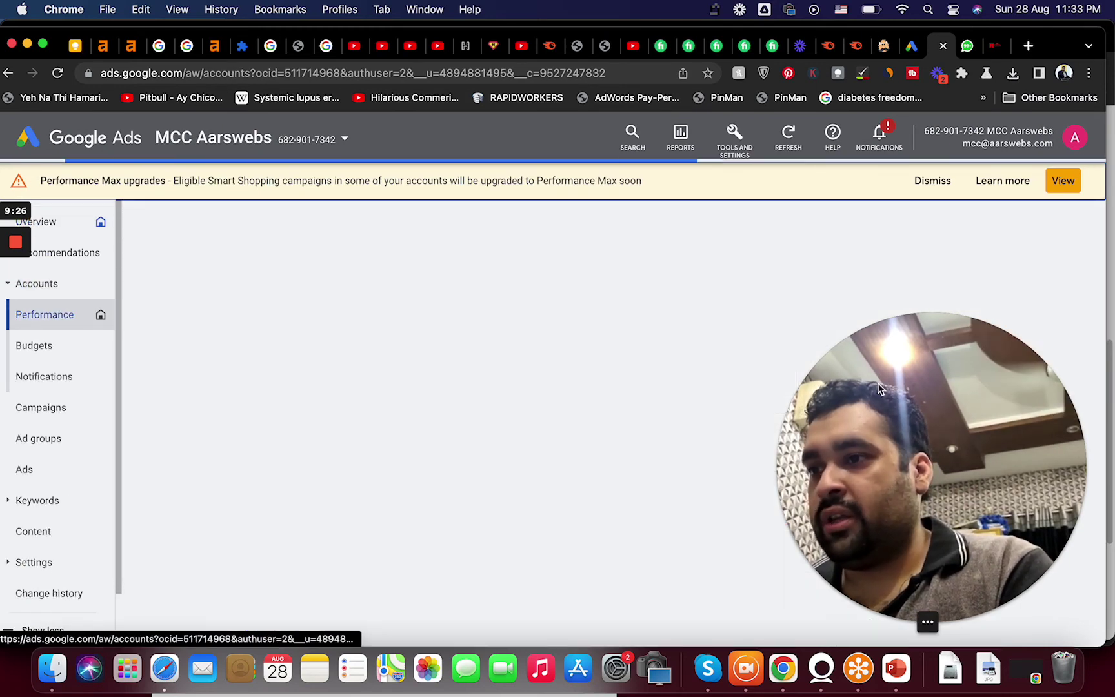
drag(877, 411, 229, 387)
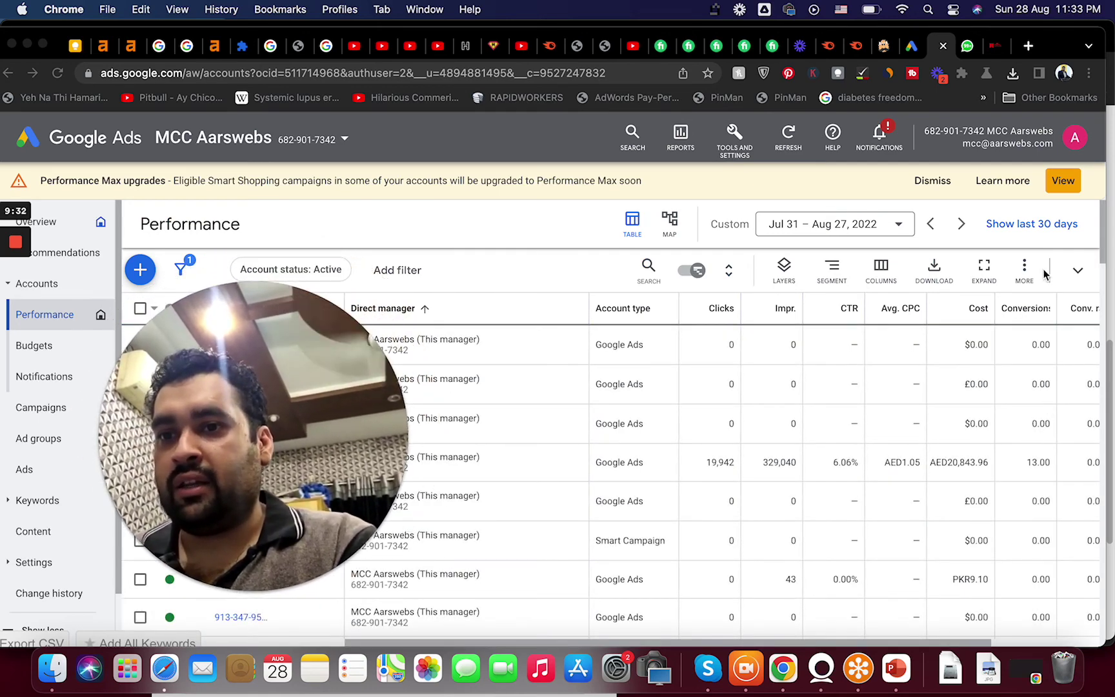
mouse_move(1022, 314)
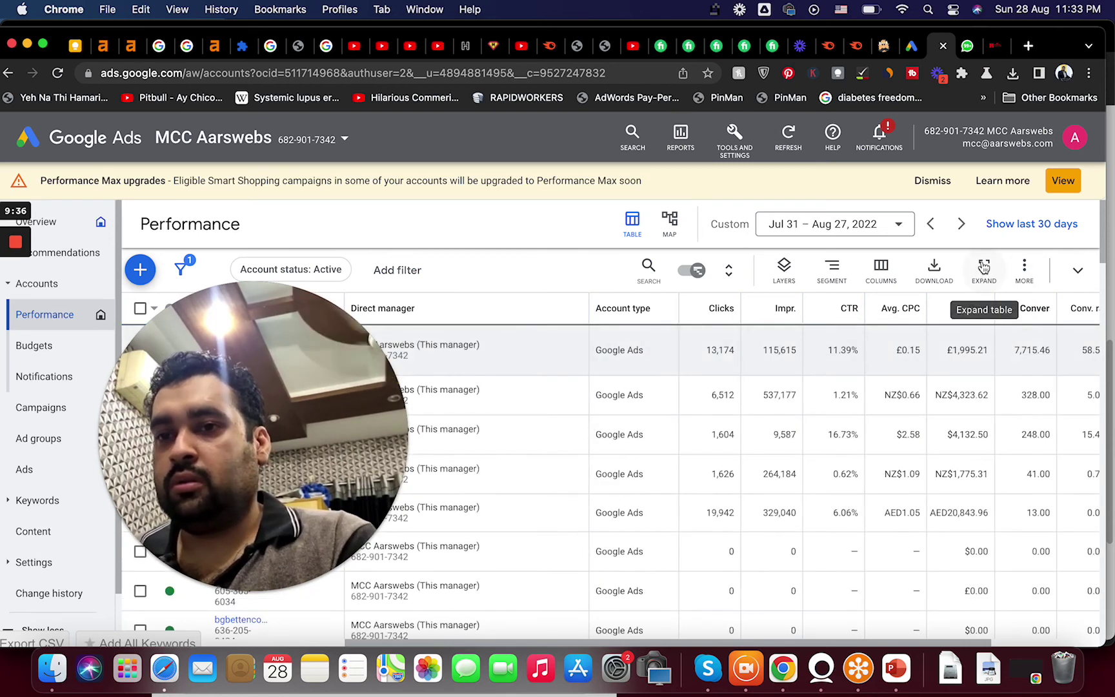
scroll(1101, 241, down, 2)
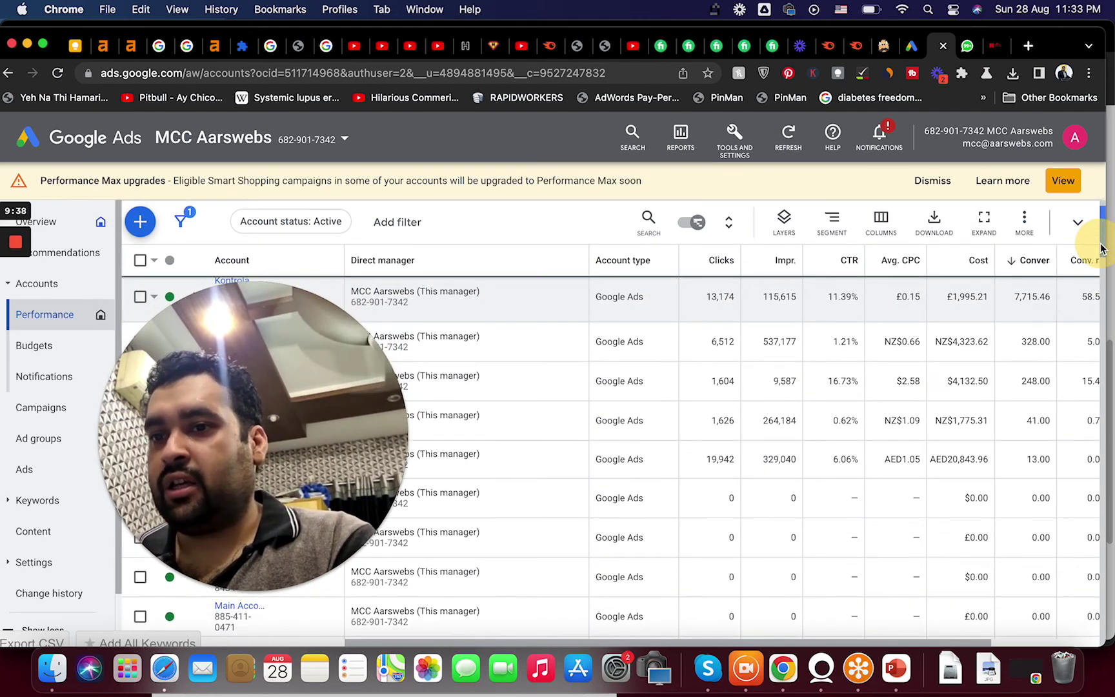
scroll(1101, 240, up, 1)
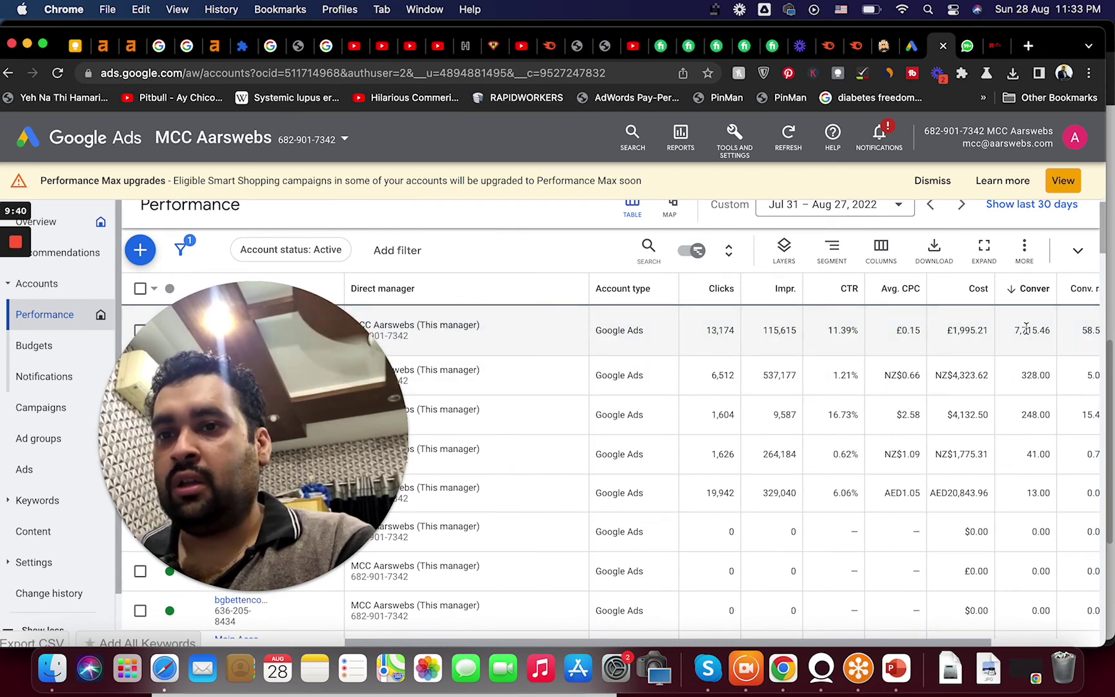